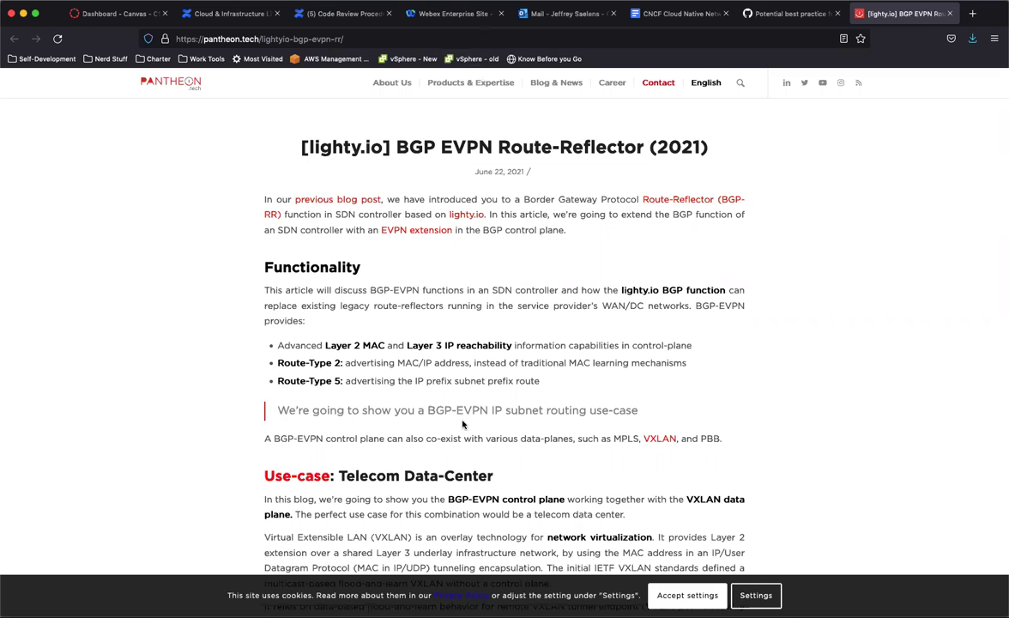
# Step: Read through the BGP EVPN Route-Reflector article, covering its functionality, use case, test bed, routing goal and Docker configuration
pyautogui.scroll(-2, 463, 412)
pyautogui.scroll(-5, 463, 424)
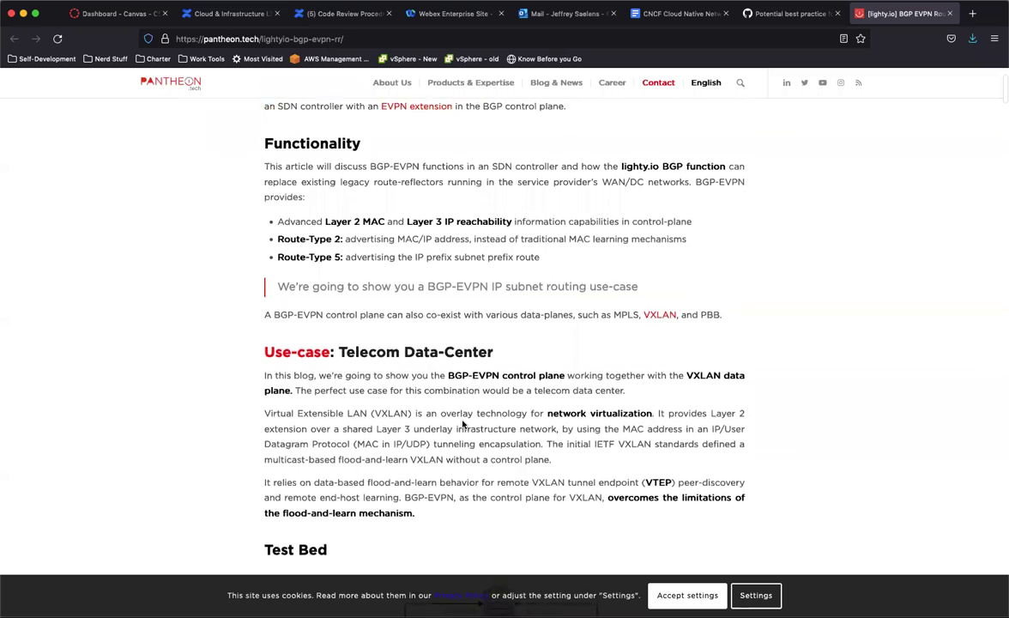
pyautogui.scroll(-3, 462, 424)
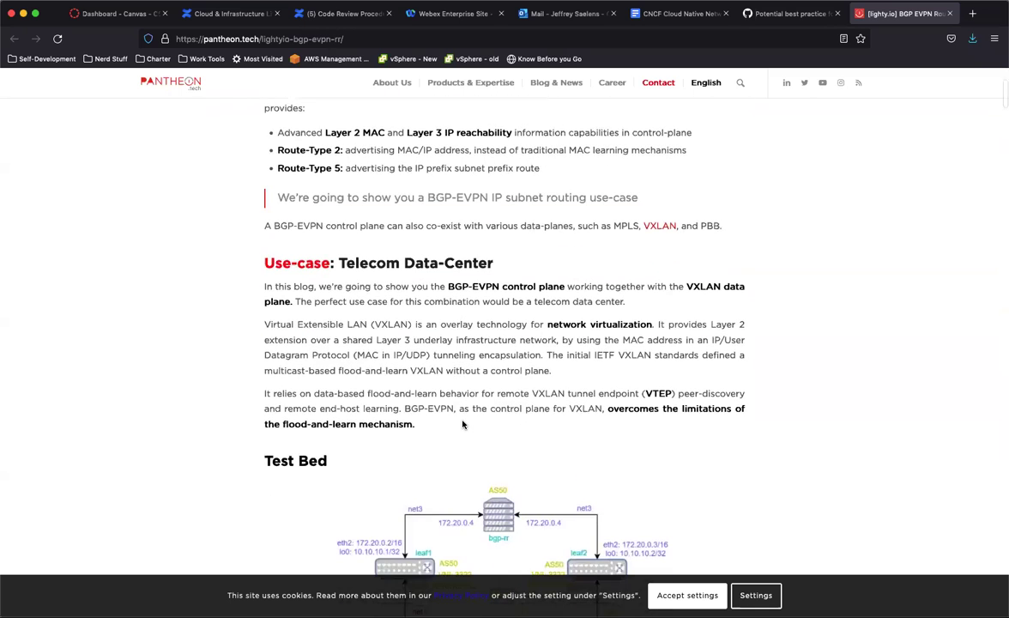
pyautogui.scroll(-5, 463, 424)
pyautogui.scroll(-8, 463, 424)
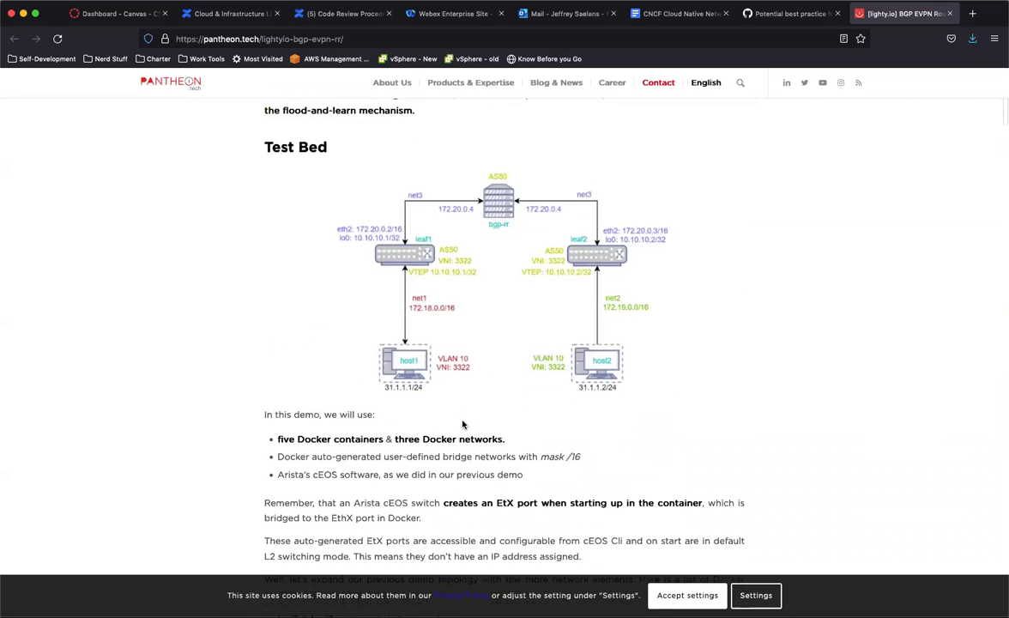
pyautogui.scroll(-6, 463, 421)
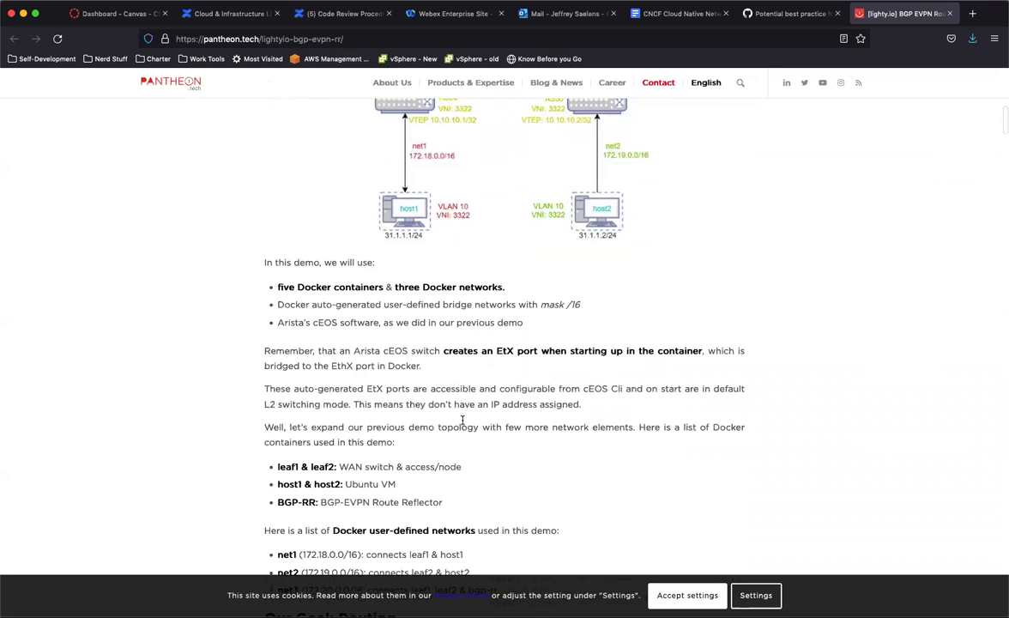
pyautogui.scroll(-1, 462, 424)
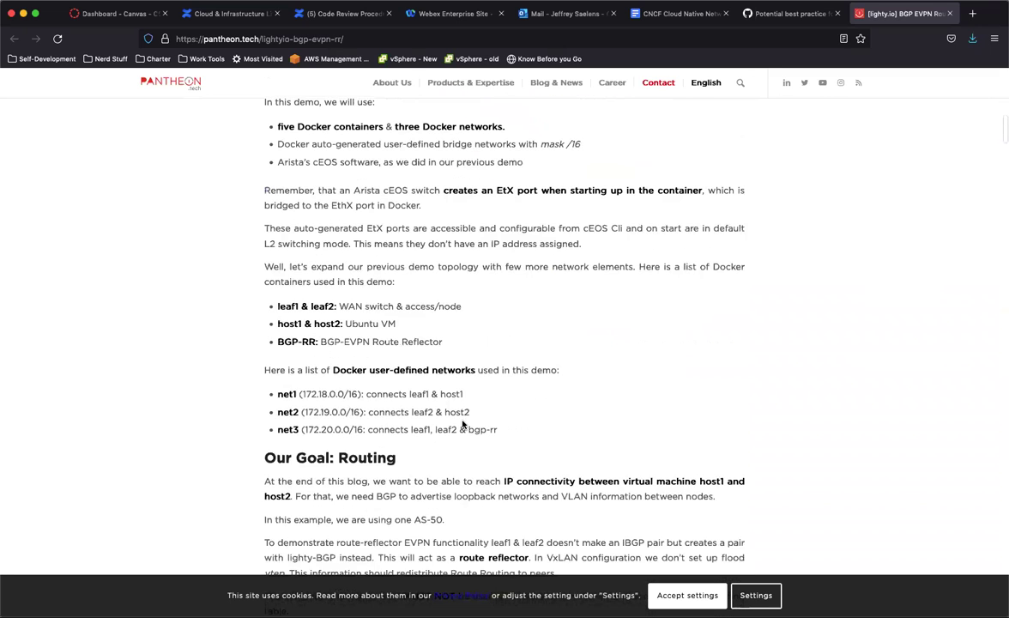
pyautogui.scroll(-5, 462, 424)
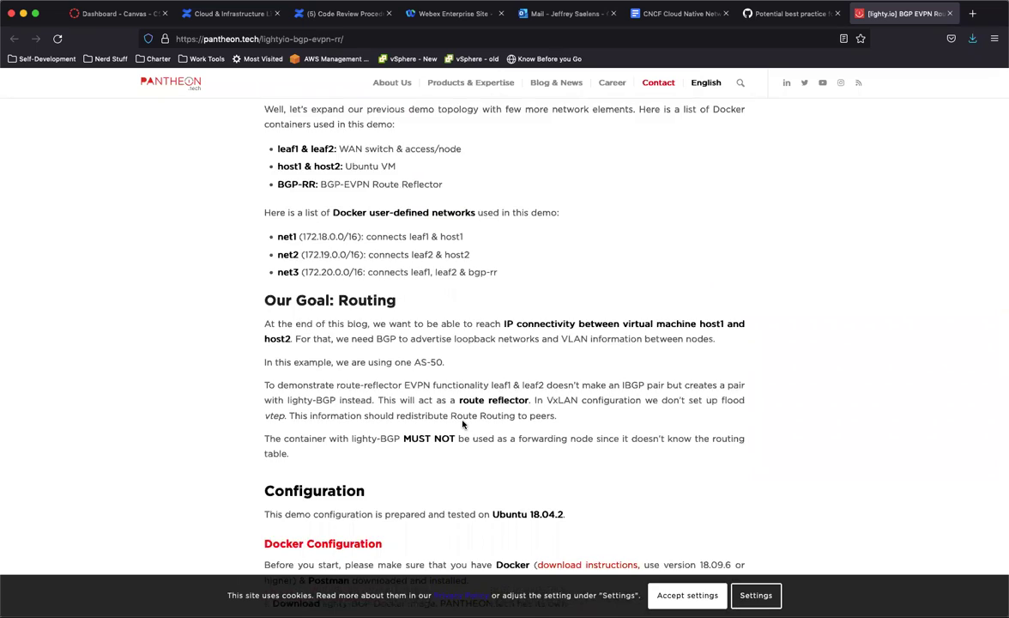
pyautogui.scroll(-5, 462, 424)
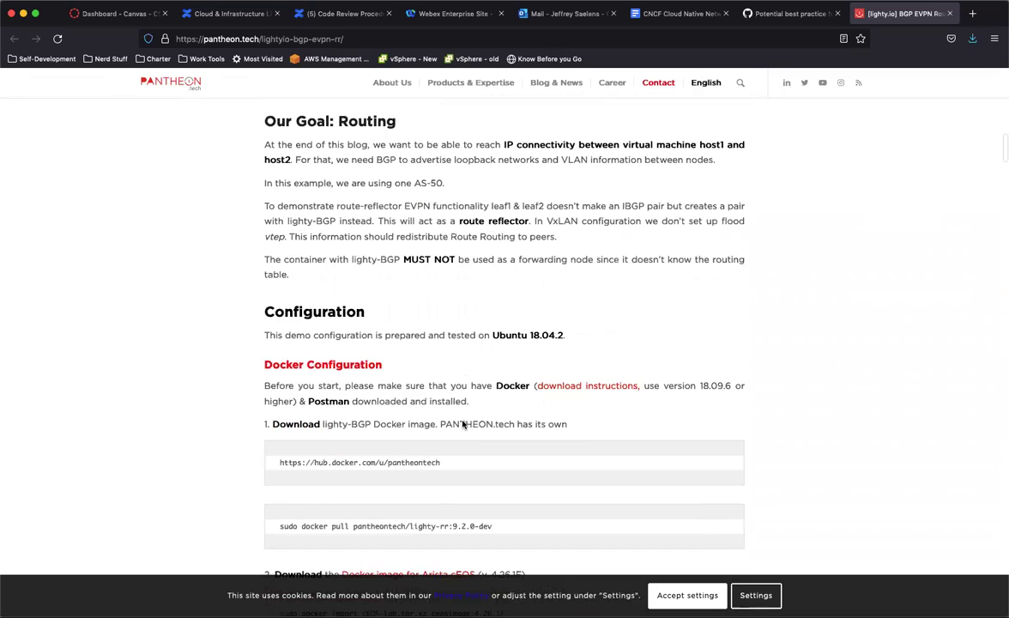
pyautogui.scroll(-3, 464, 424)
pyautogui.scroll(8, 468, 393)
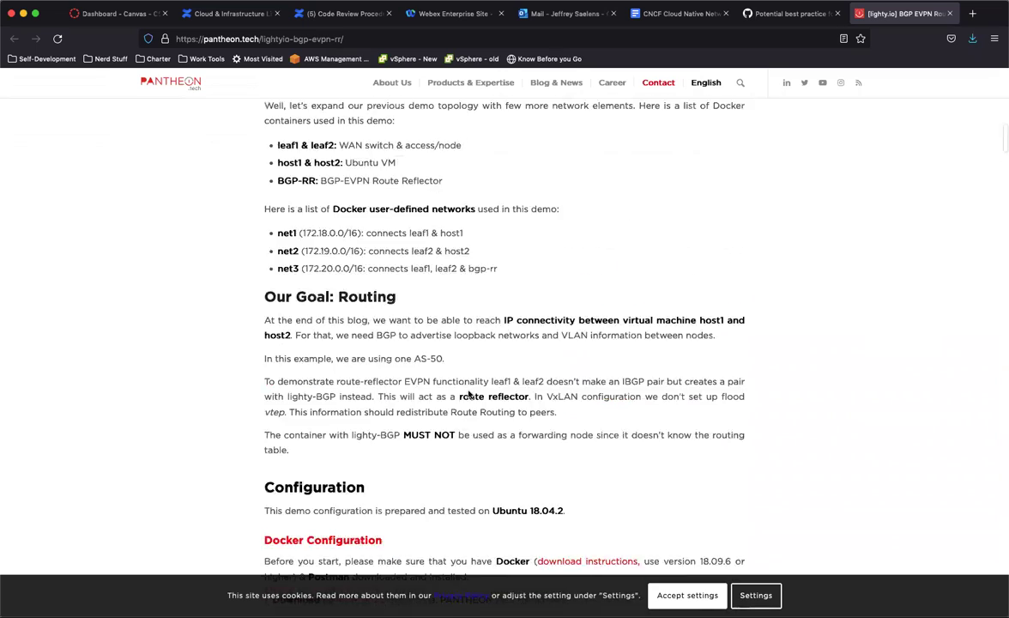
pyautogui.scroll(7, 468, 393)
# Step: Return to GitHub discussion #68 and review the original post's proposed ways of finding the external IP address
pyautogui.click(770, 14)
pyautogui.scroll(-1, 421, 430)
pyautogui.scroll(5, 421, 431)
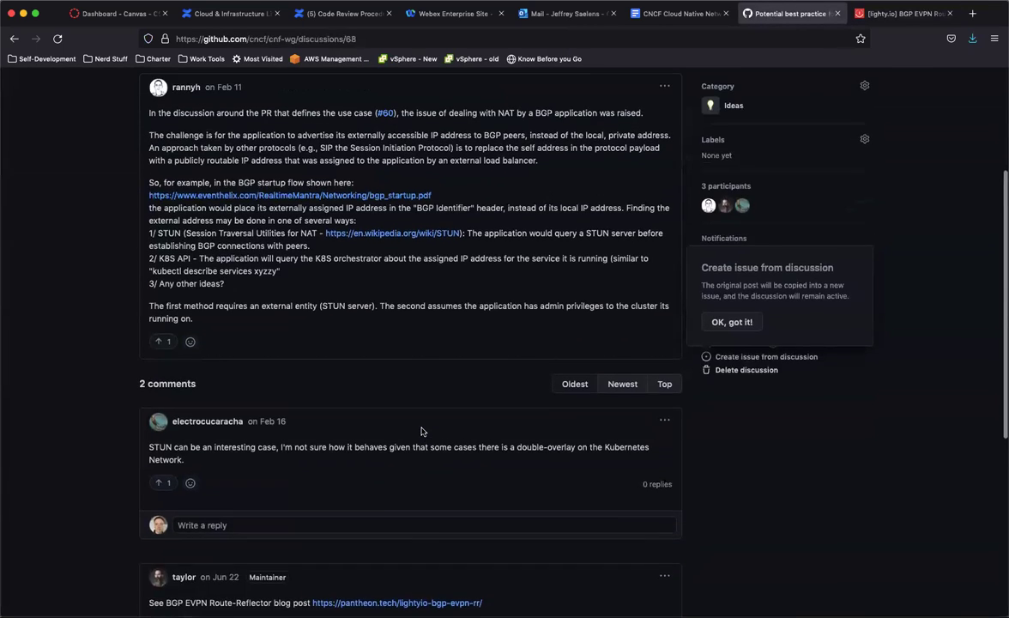
pyautogui.scroll(2, 421, 431)
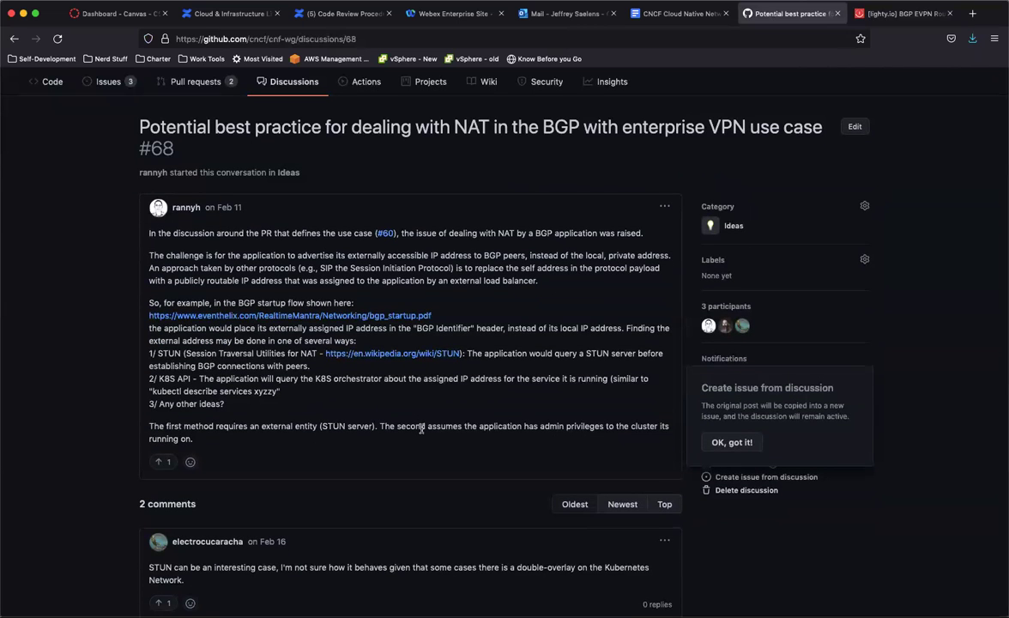
pyautogui.moveTo(148, 352); pyautogui.dragTo(222, 417)
pyautogui.click(222, 417)
# Step: Start a new comment on the discussion with the text "CNI based approaches? Peering"
pyautogui.scroll(-4, 225, 415)
pyautogui.scroll(-3, 225, 411)
pyautogui.click(195, 581)
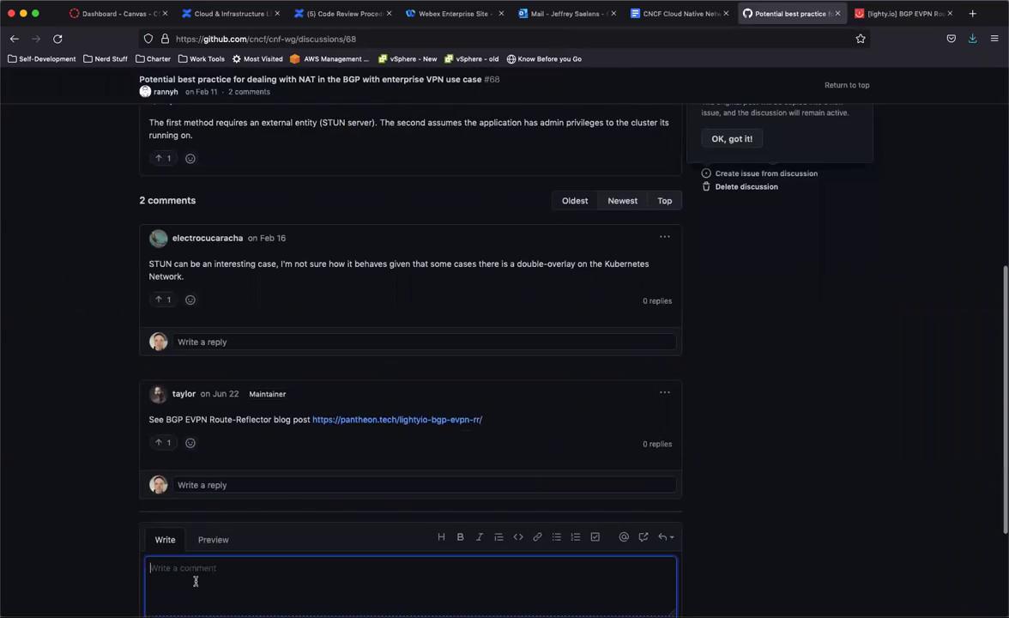
pyautogui.write('CNI')
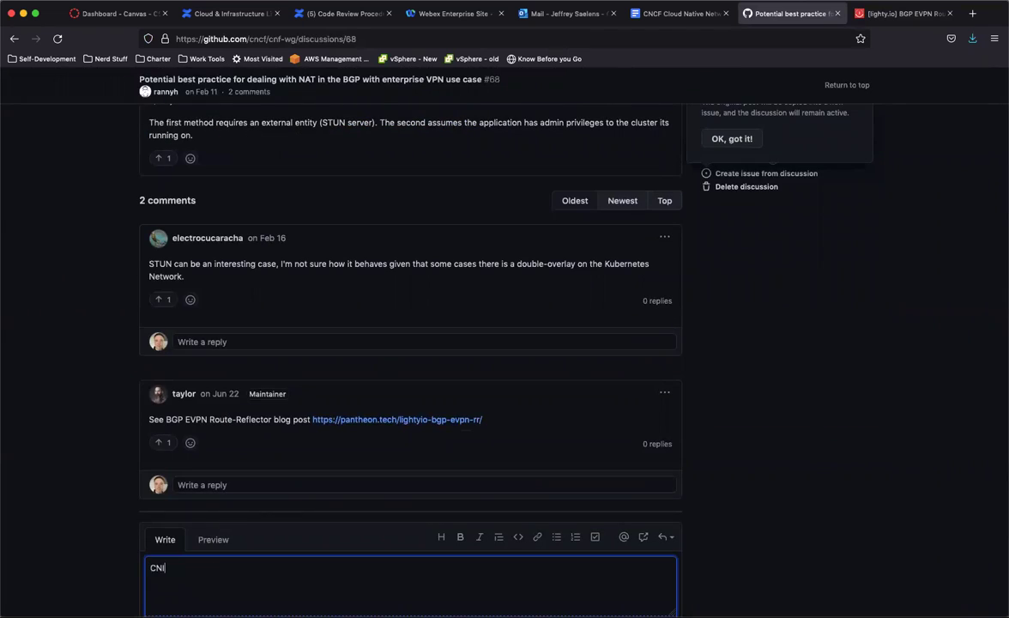
pyautogui.write(':')
pyautogui.press('BackSpace')
pyautogui.write('based approaches.')
pyautogui.press('BackSpace')
pyautogui.write('? Peering')
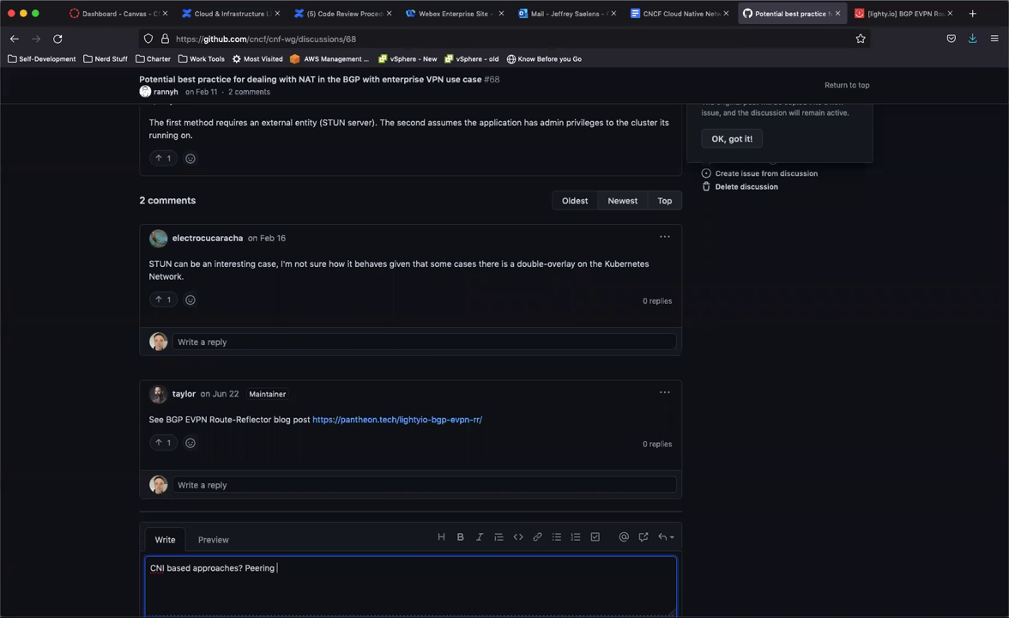
# Step: Continue the comment's second question with "with the underlay and directly advertising POD space?"
pyautogui.write('with the inder')
pyautogui.press('BackSpace')
pyautogui.press('BackSpace')
pyautogui.press('BackSpace')
pyautogui.press('BackSpace')
pyautogui.press('BackSpace')
pyautogui.write('underlay and directly advertising POD space?')
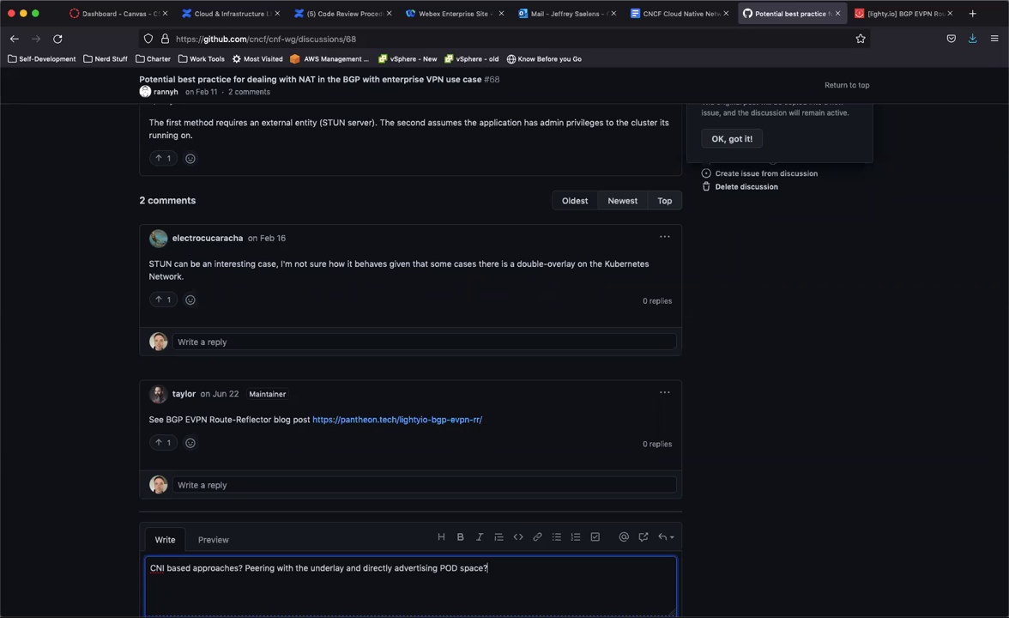
# Step: Add the question "How do you handle the scale and convergence issues?" to the end of the comment's first paragraph
pyautogui.write(' How do you handle the scale and')
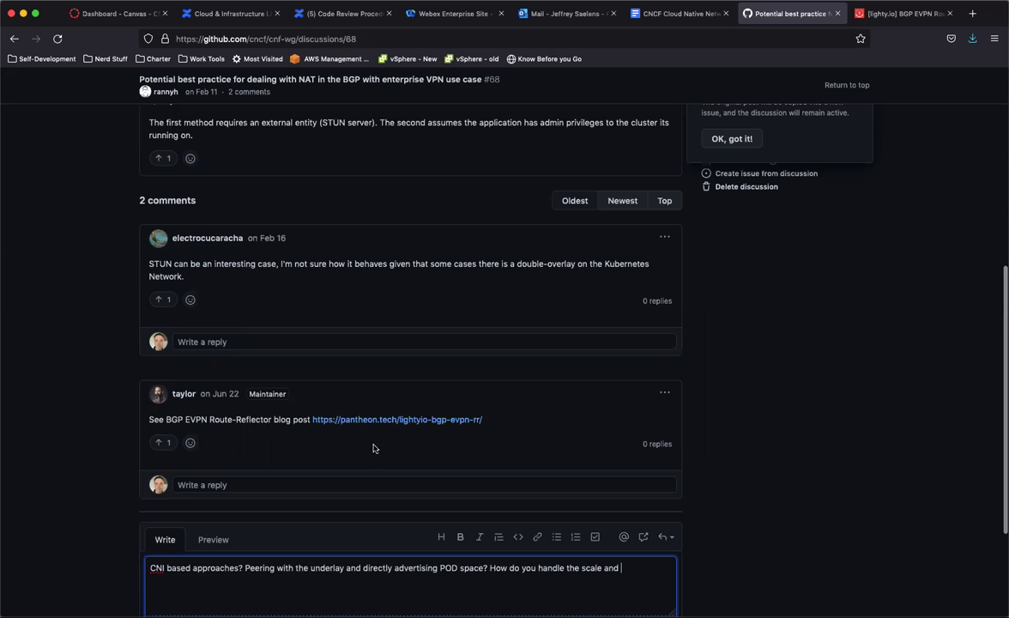
pyautogui.scroll(-3, 377, 455)
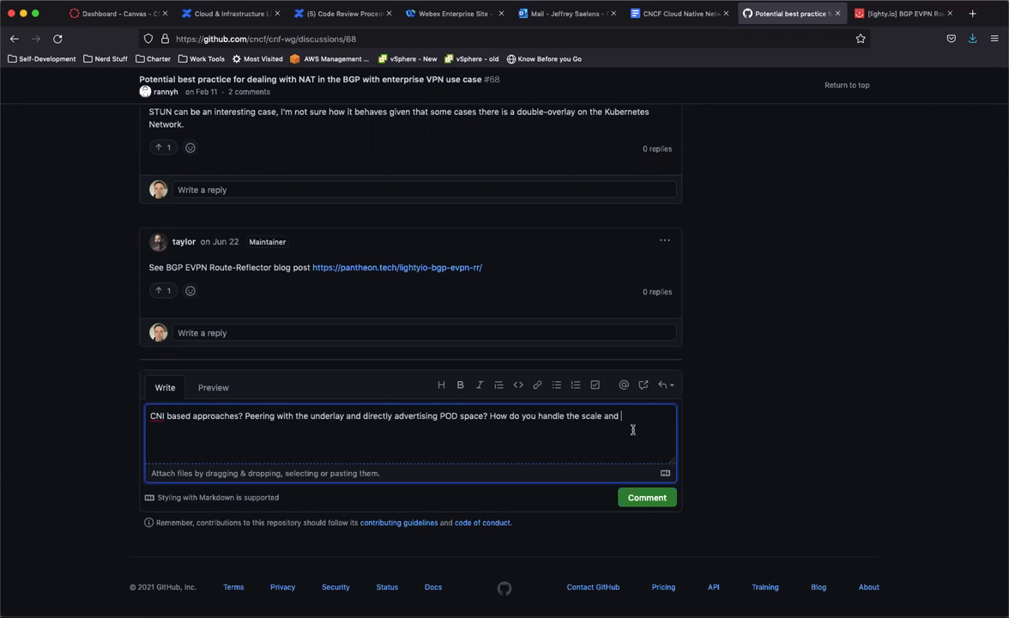
pyautogui.write('convergence issues?')
# Step: Add a separate paragraph to the comment reading "Best practices around how to manage aggregates, what to advertise and where?"
pyautogui.press('Return')
pyautogui.press('Return')
pyautogui.write('best practic')
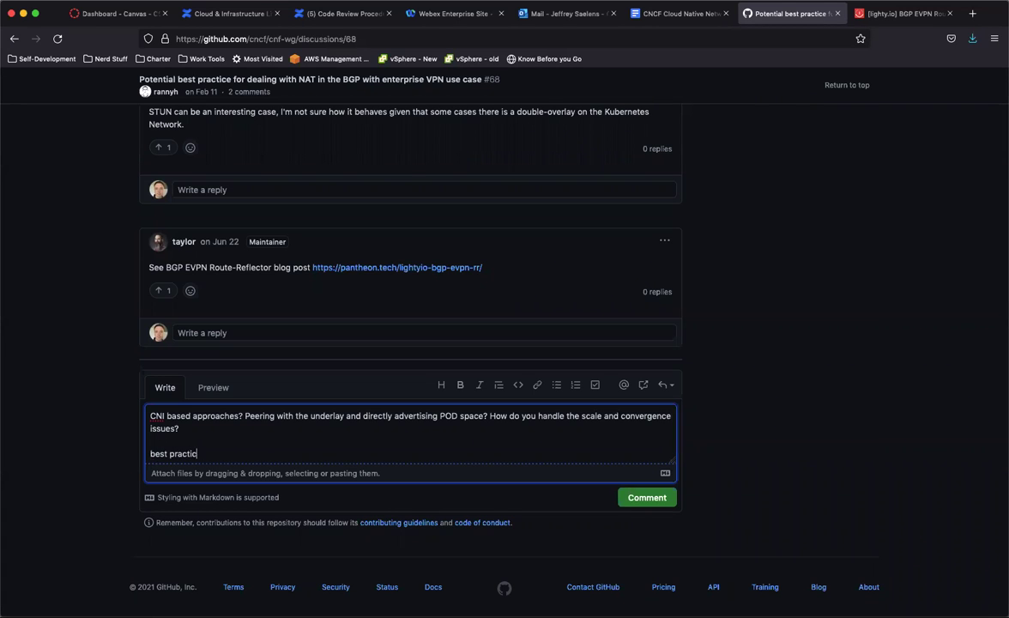
pyautogui.write('es around how to manage')
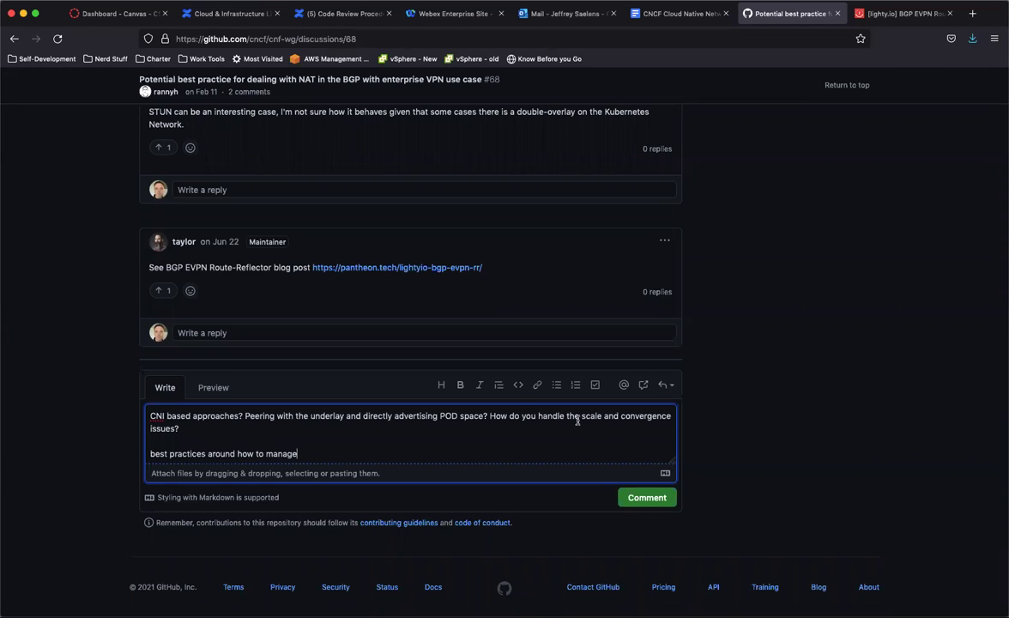
pyautogui.click(151, 454)
pyautogui.press('Delete')
pyautogui.write('B')
pyautogui.write('aggregates')
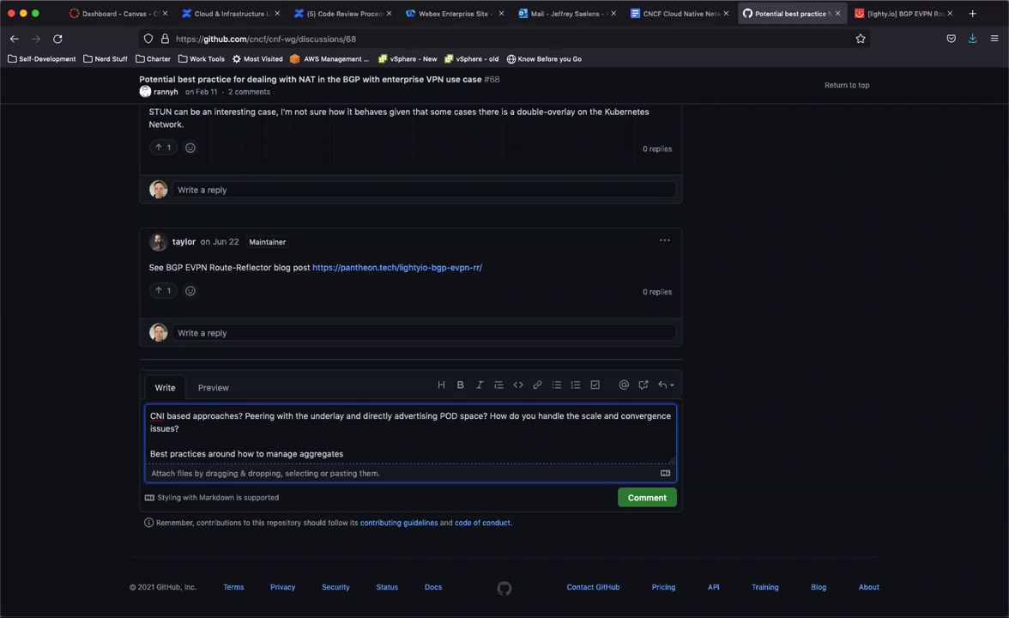
pyautogui.write(', what to advertise and where?')
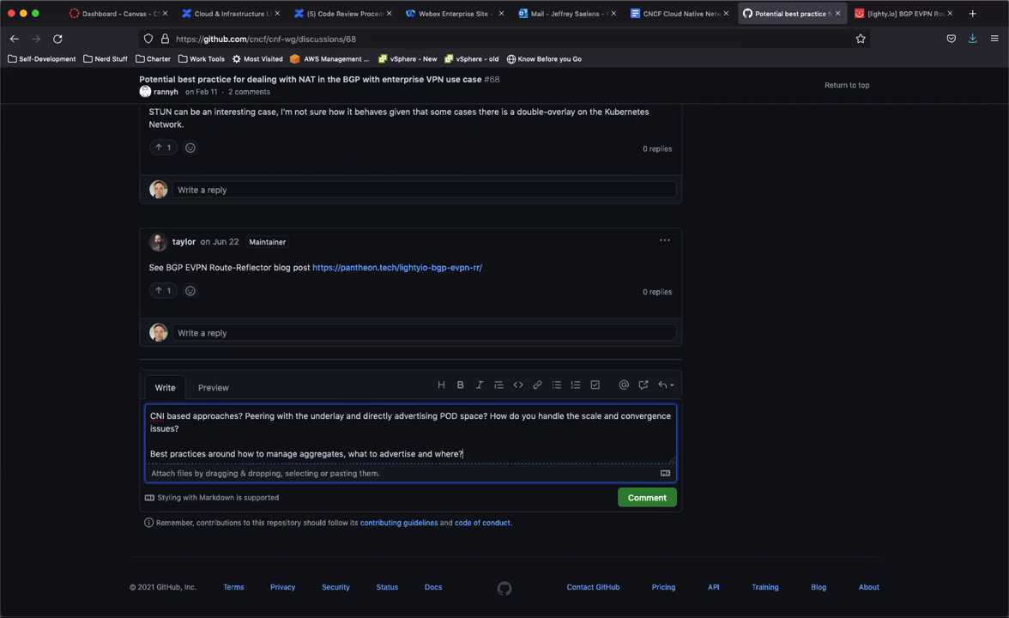
# Step: Add another paragraph to the comment reading "Routed services with specific interfaces?"
pyautogui.press('Return')
pyautogui.press('Return')
pyautogui.write('Ro')
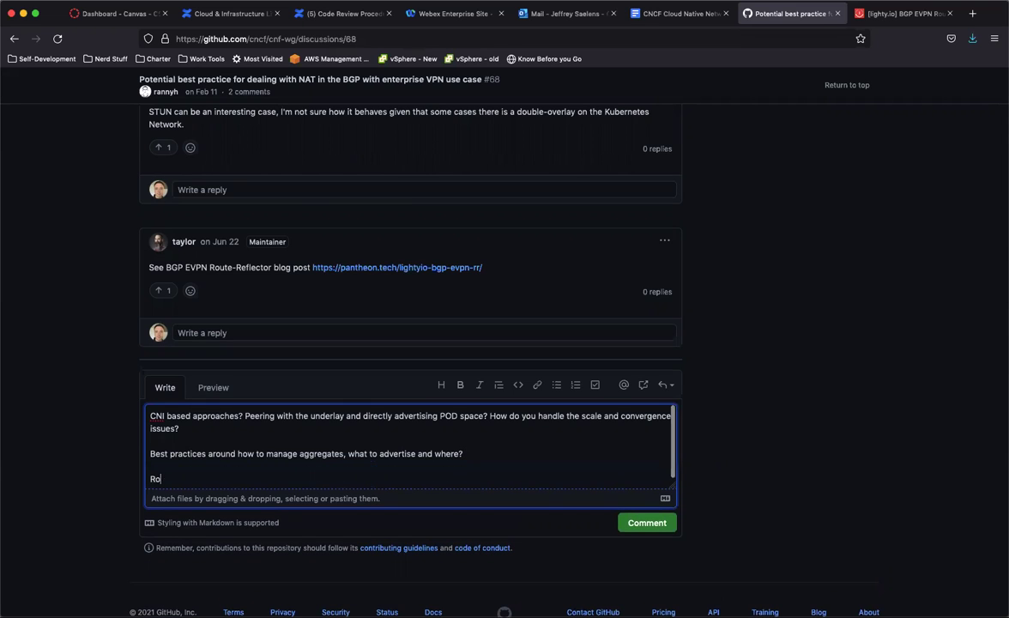
pyautogui.write('uted services with specific interfaces?')
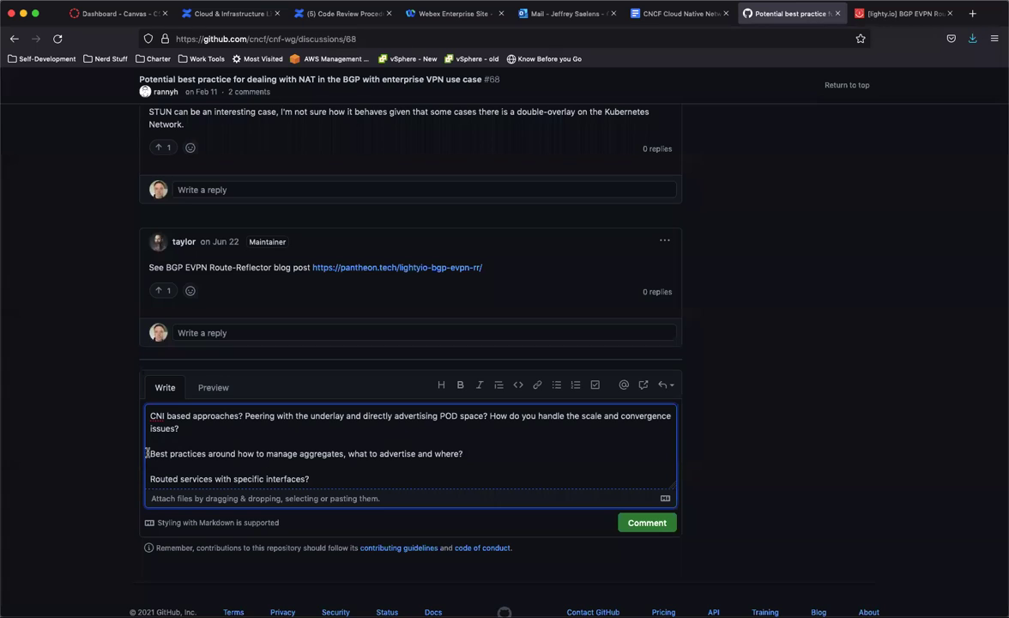
# Step: Turn the best practices and routed services lines into consecutive bulleted list items with no blank line between them
pyautogui.click(557, 385)
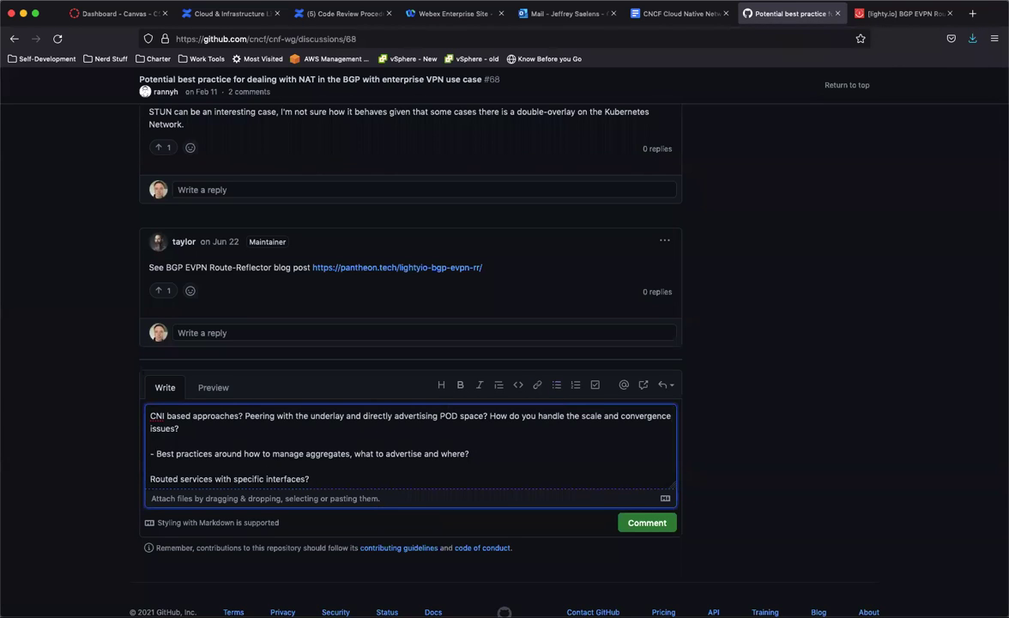
pyautogui.click(151, 478)
pyautogui.press('BackSpace')
pyautogui.press('BackSpace')
pyautogui.press('Return')
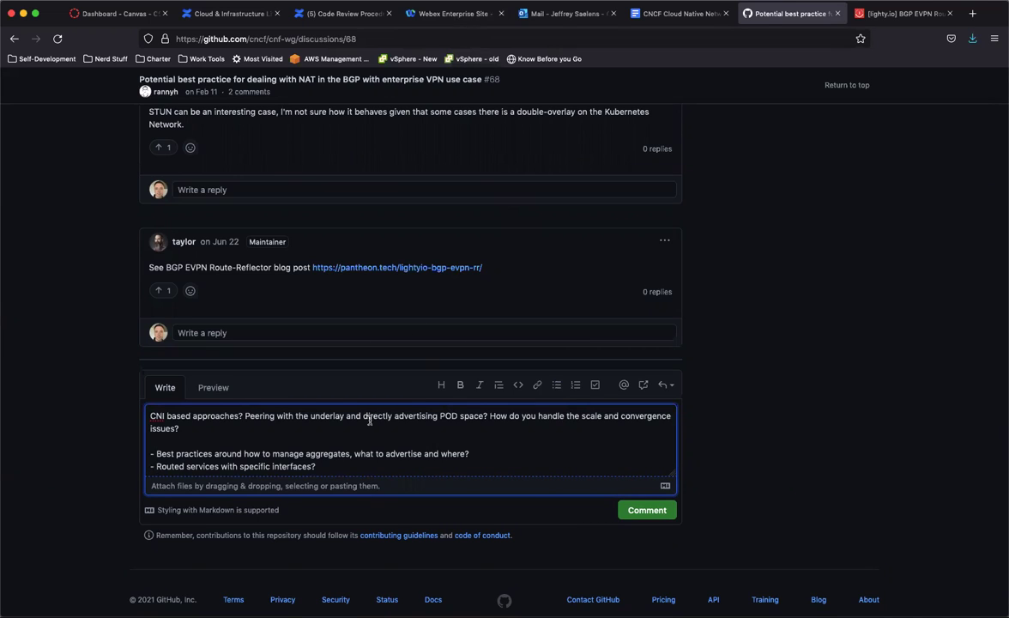
# Step: Add a third bullet reading "Set route targets" below the routed services item
pyautogui.click(339, 467)
pyautogui.press('Return')
pyautogui.write('- Set')
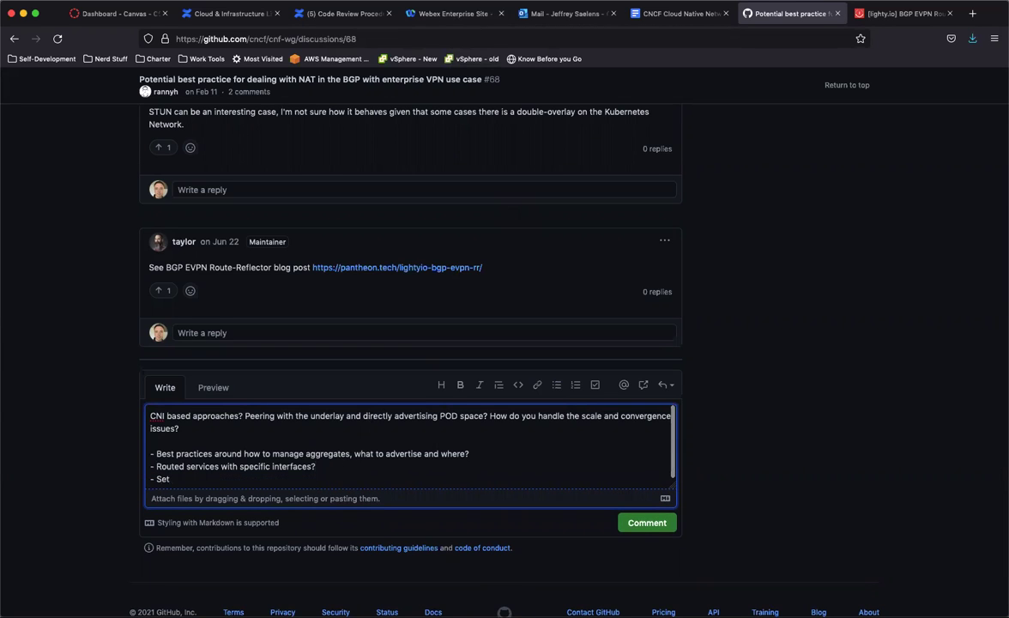
pyautogui.write(' route targets')
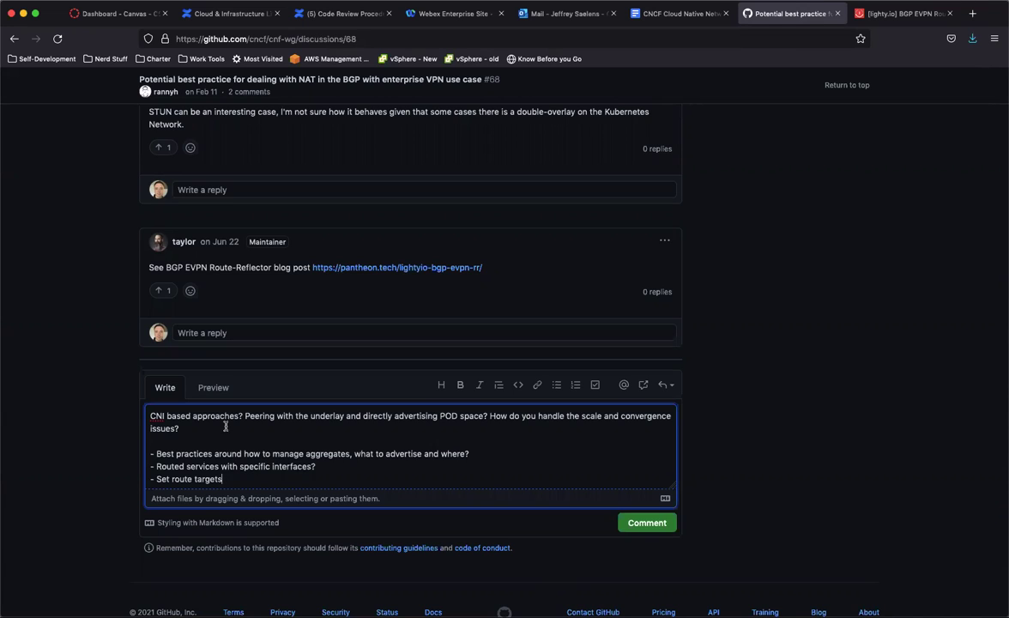
# Step: Review the discussion's title, original post and existing replies against the drafted comment
pyautogui.scroll(15, 455, 193)
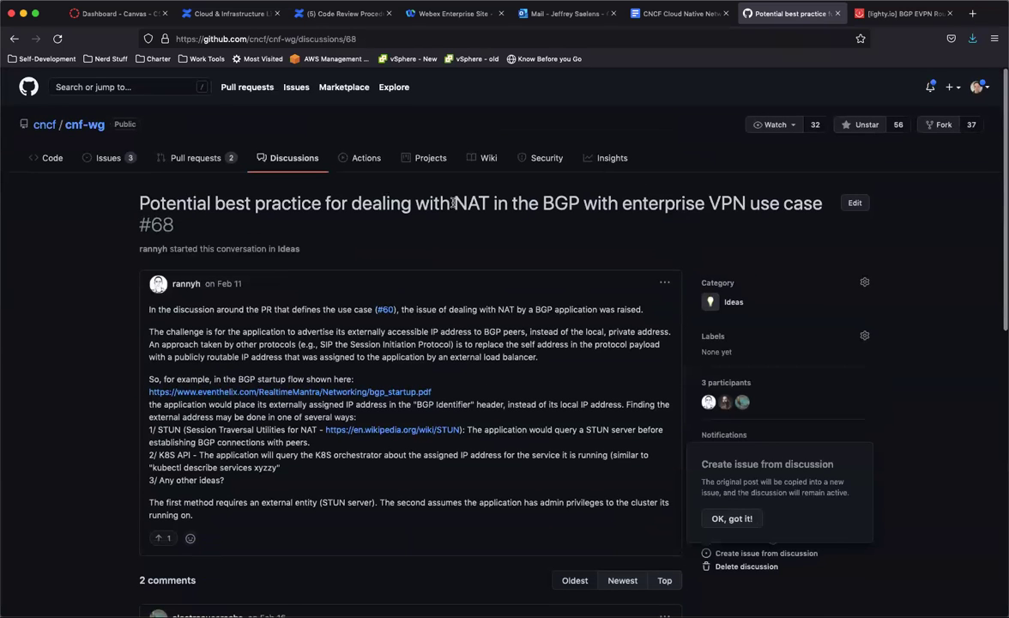
pyautogui.scroll(-5, 432, 318)
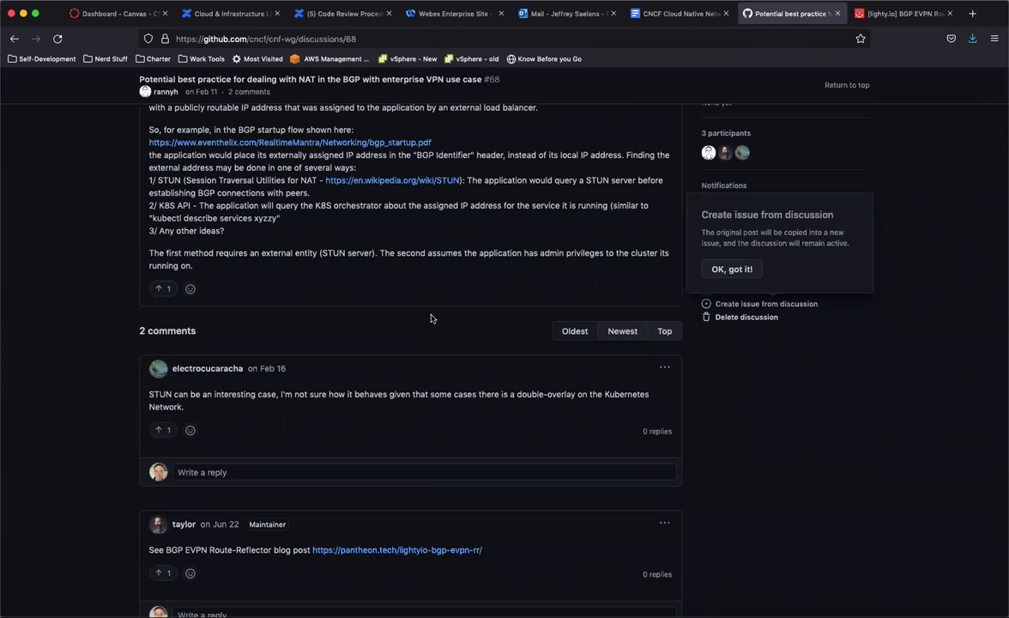
pyautogui.scroll(5, 431, 318)
pyautogui.scroll(-4, 432, 317)
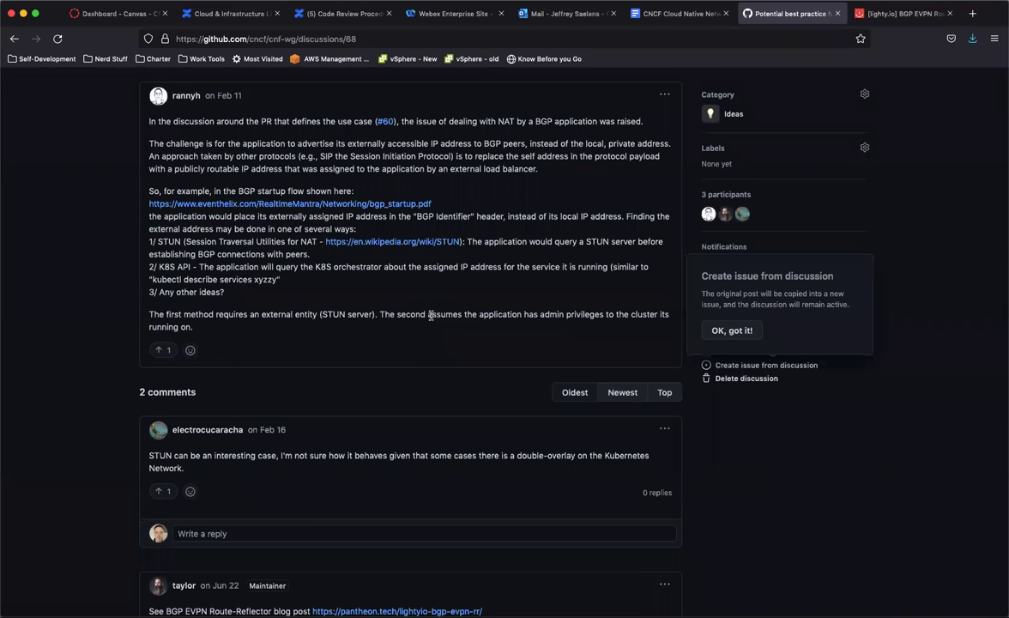
pyautogui.scroll(-5, 431, 316)
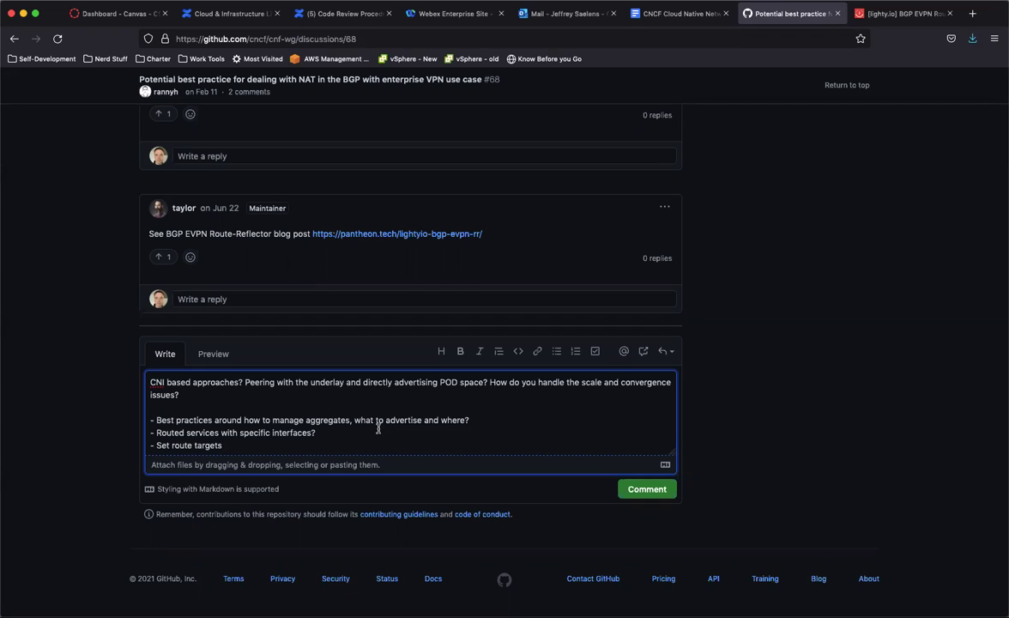
pyautogui.scroll(10, 376, 311)
pyautogui.scroll(-2, 372, 290)
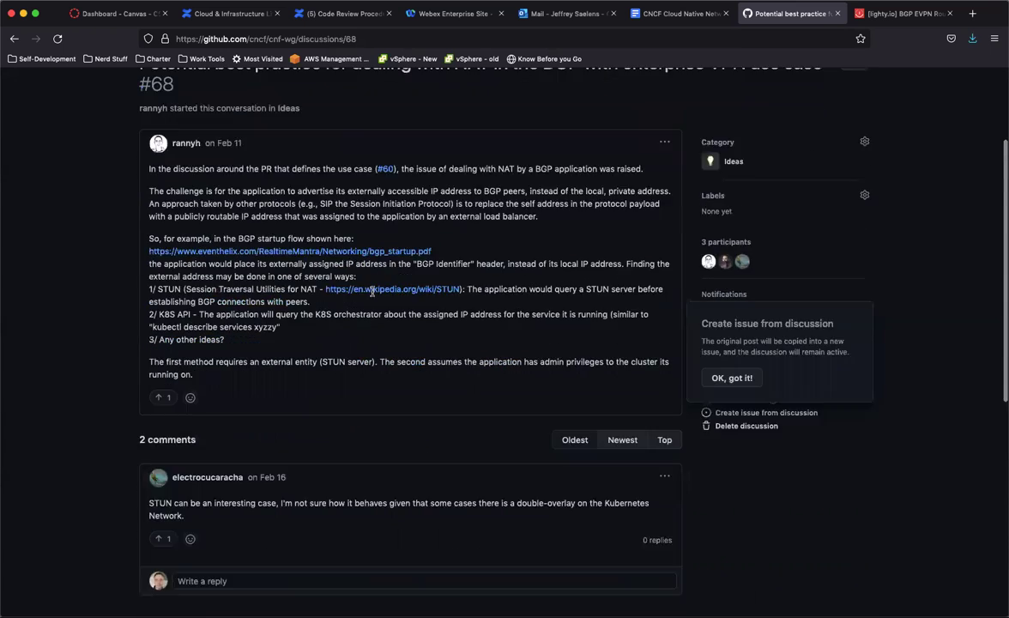
# Step: Insert an opening paragraph above the CNI question beginning "Do we expand this dicussion beyond just NAT, and look at"
pyautogui.scroll(-10, 371, 290)
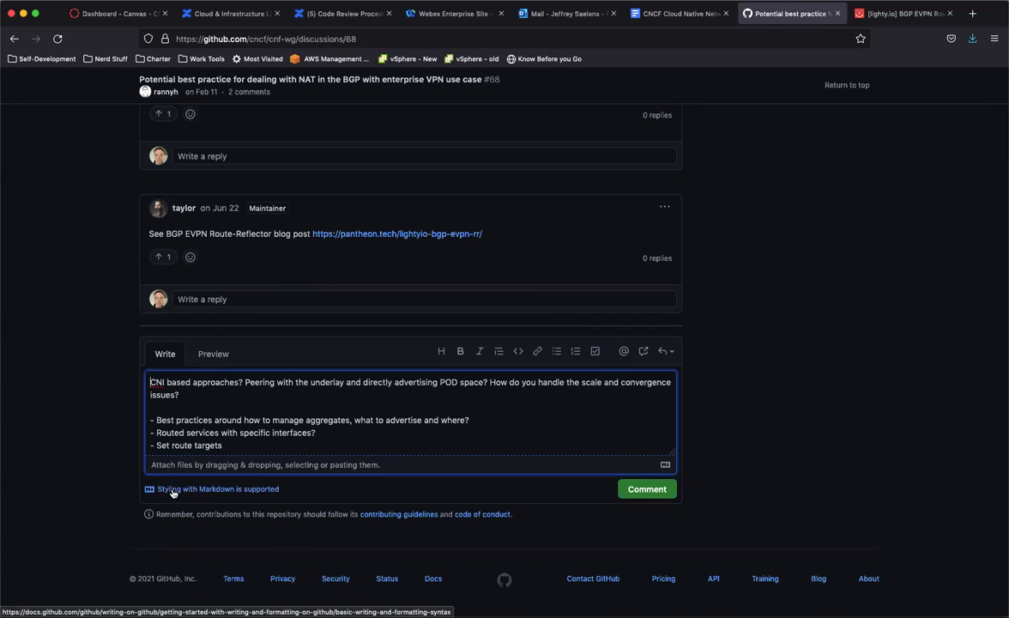
pyautogui.click(149, 380)
pyautogui.press('Return')
pyautogui.press('Return')
pyautogui.press('Up')
pyautogui.click(151, 382)
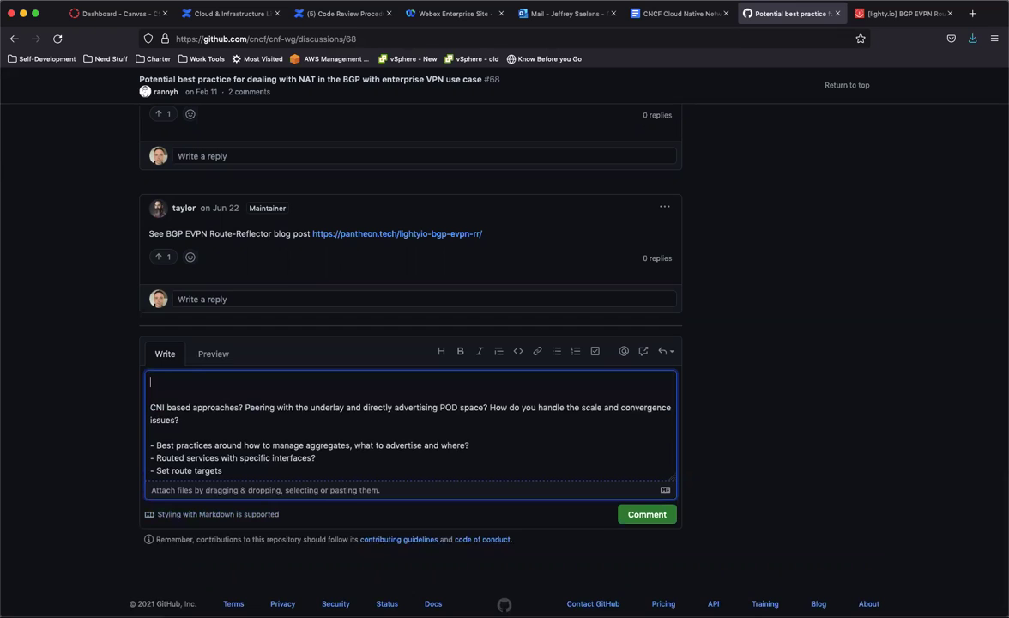
pyautogui.write('Do we w')
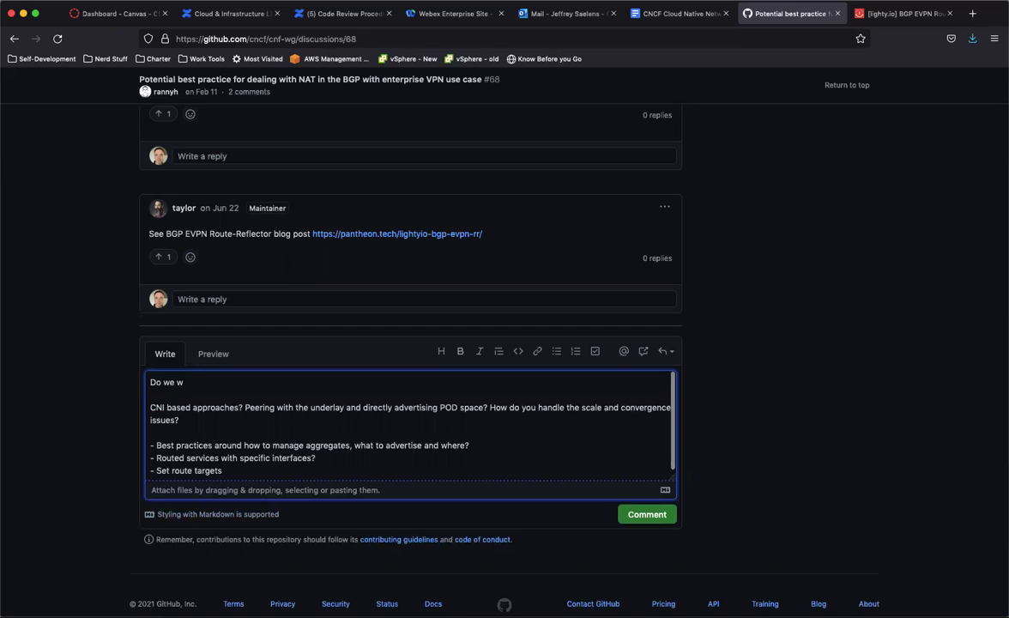
pyautogui.press('BackSpace')
pyautogui.write('expand this dicussion be')
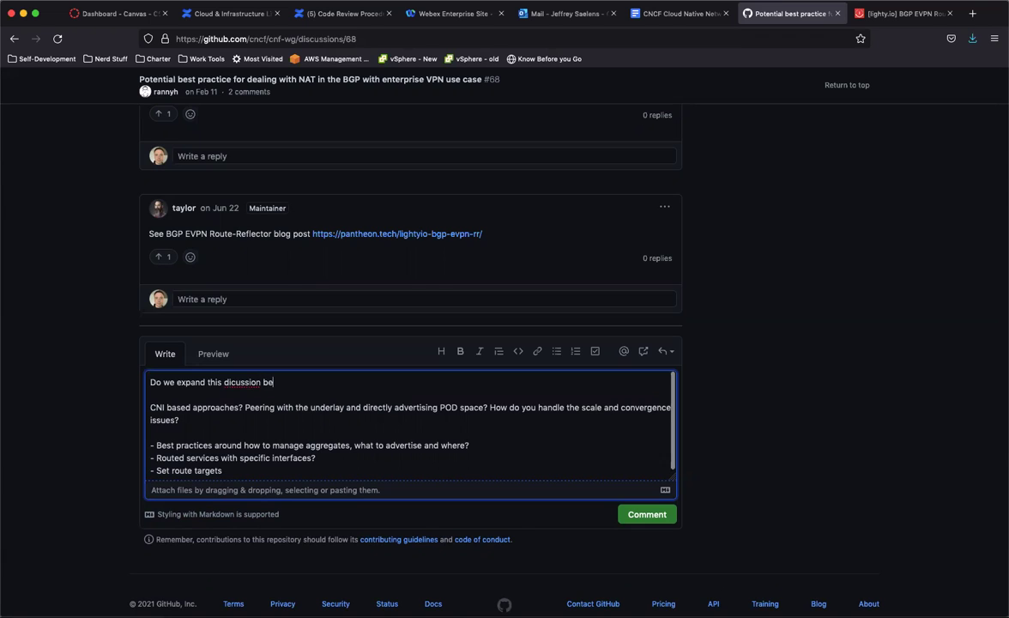
pyautogui.write('yond just NAT, and look at')
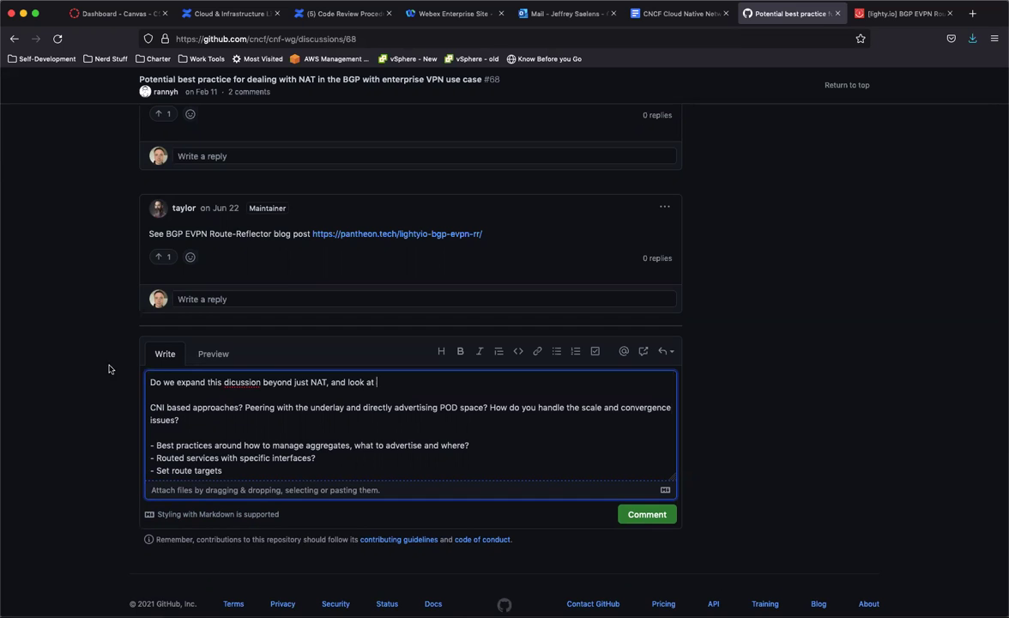
# Step: Correct the misspelled word to "discussion" and complete the opening question with "BGP in this space at a high level?"
pyautogui.rightClick(253, 386)
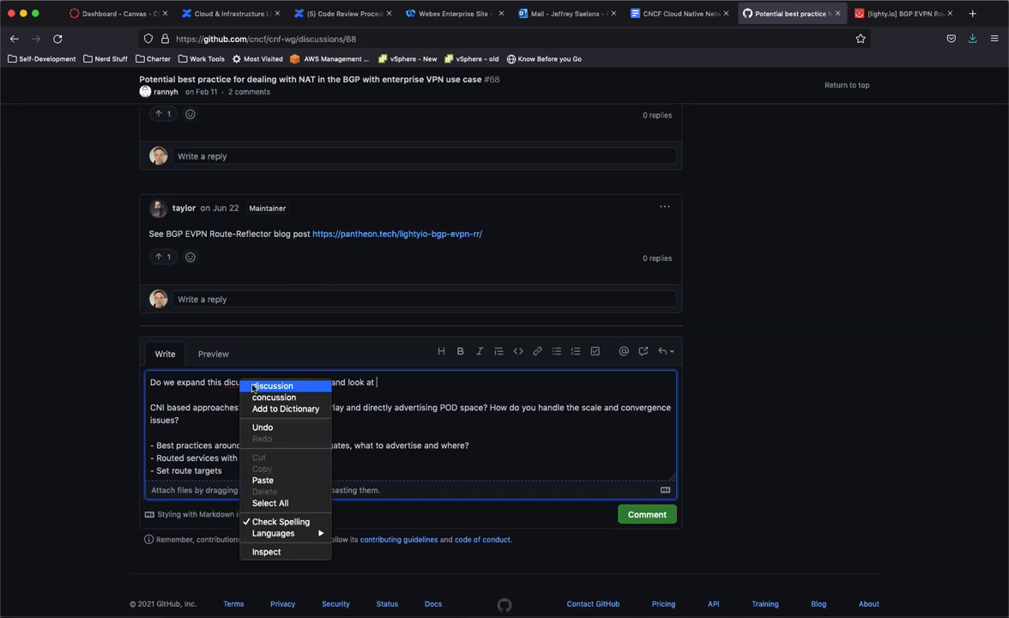
pyautogui.click(257, 386)
pyautogui.write('BGC')
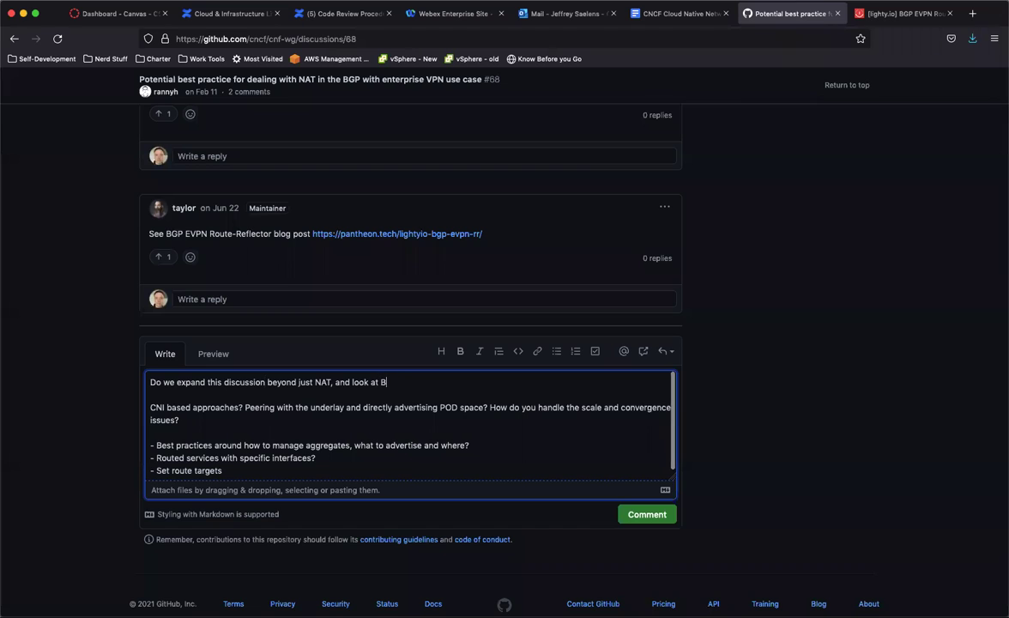
pyautogui.press('BackSpace')
pyautogui.write('P in this space at a high level?')
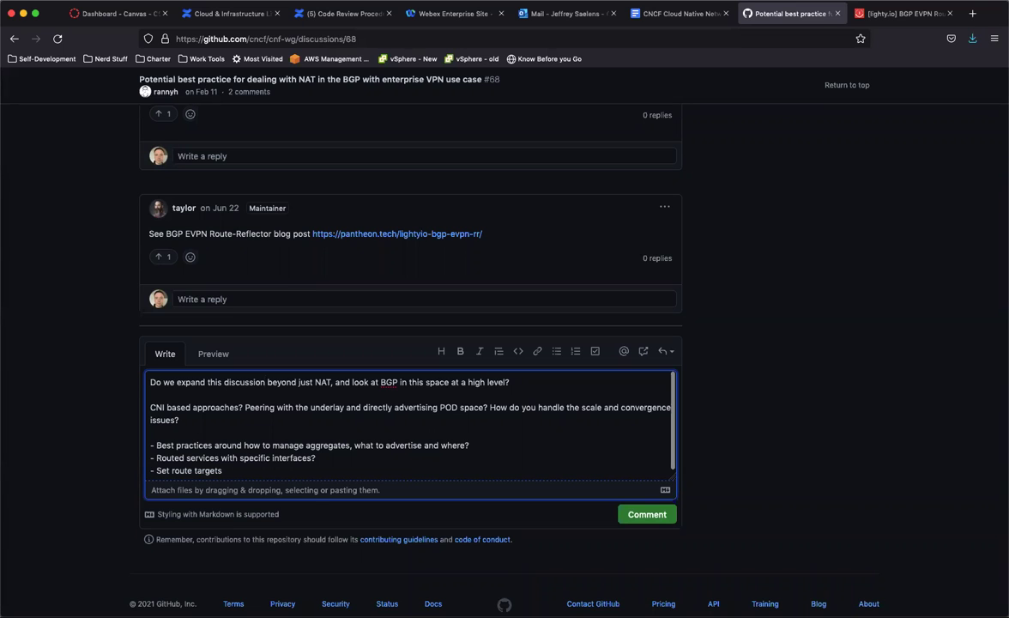
# Step: Start a bulleted list under the opening question with the item "Control plane considerations? K8s vs the network?"
pyautogui.press('Return')
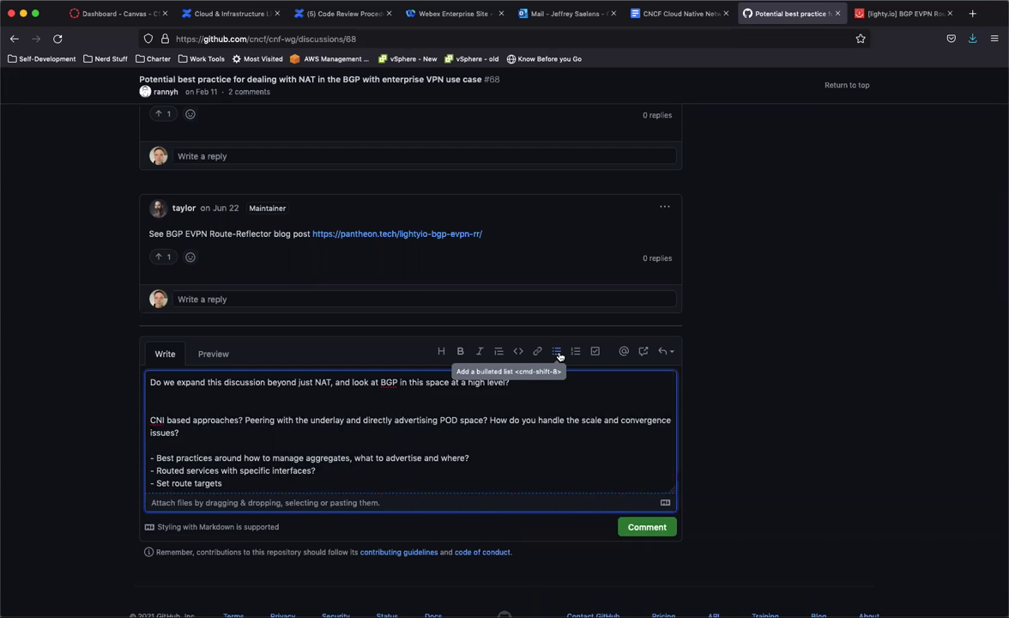
pyautogui.click(558, 353)
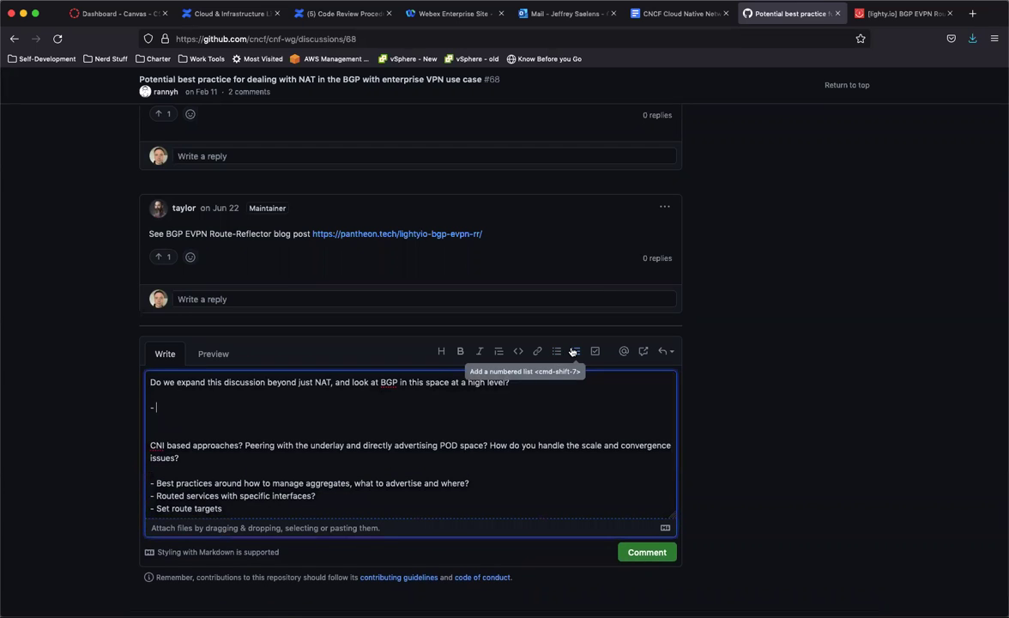
pyautogui.write('Control')
pyautogui.write('ne')
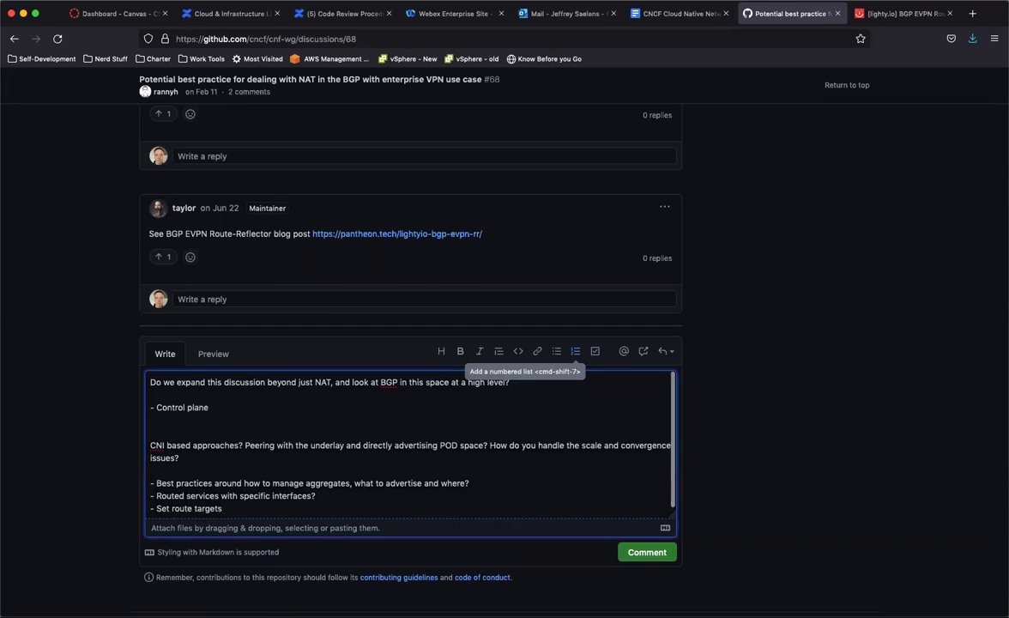
pyautogui.write(' considerations? K8s vs the network?')
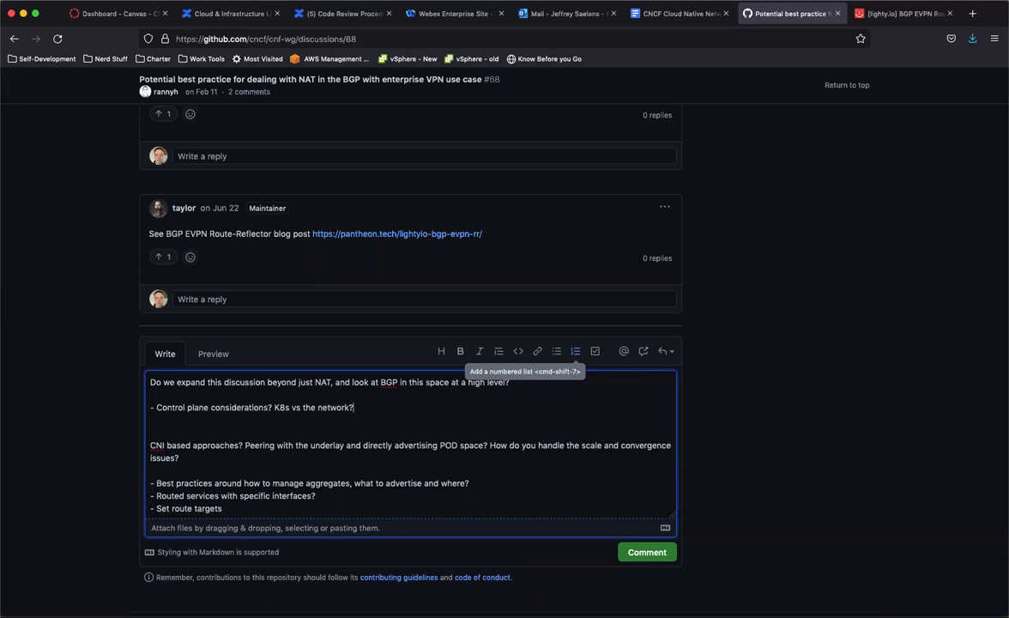
# Step: Add a second bullet under the control plane item reading "SmartNIC, CNI, NSM style approaches?"
pyautogui.press('Return')
pyautogui.write('Smart')
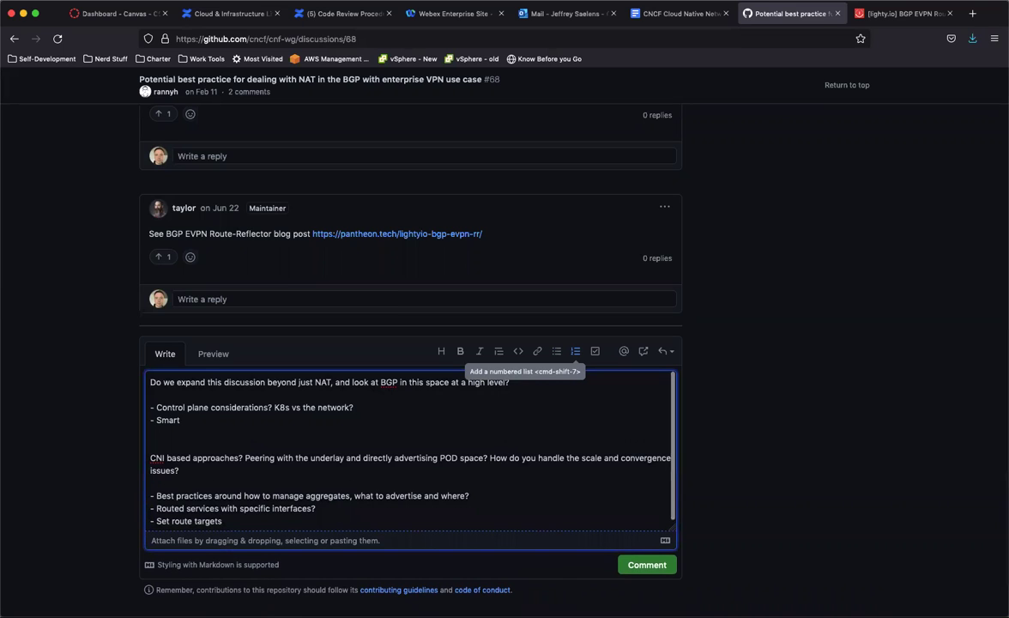
pyautogui.write('NIC, CNI')
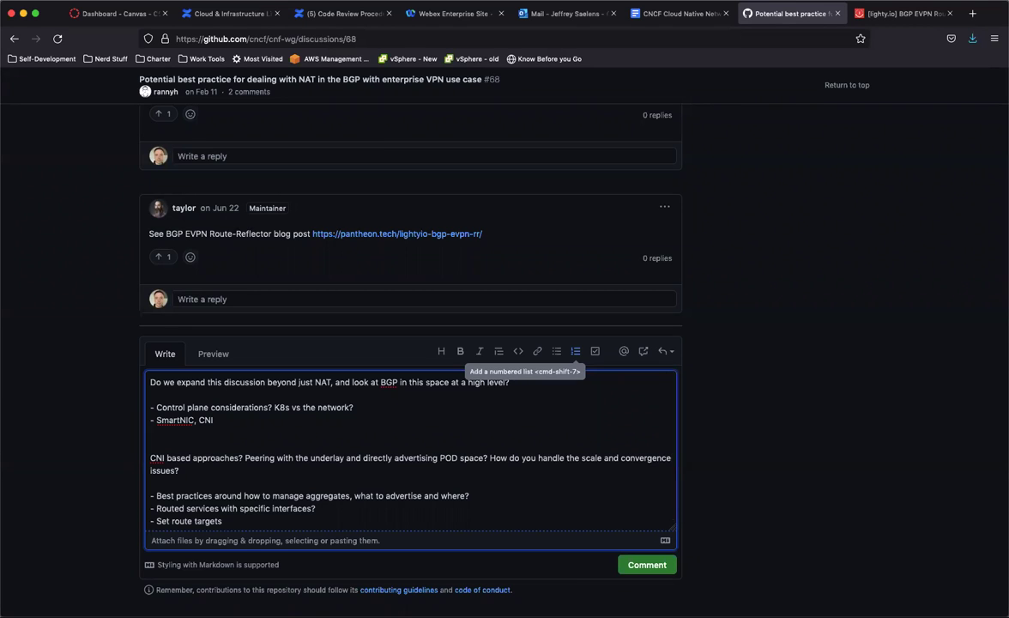
pyautogui.write(', third')
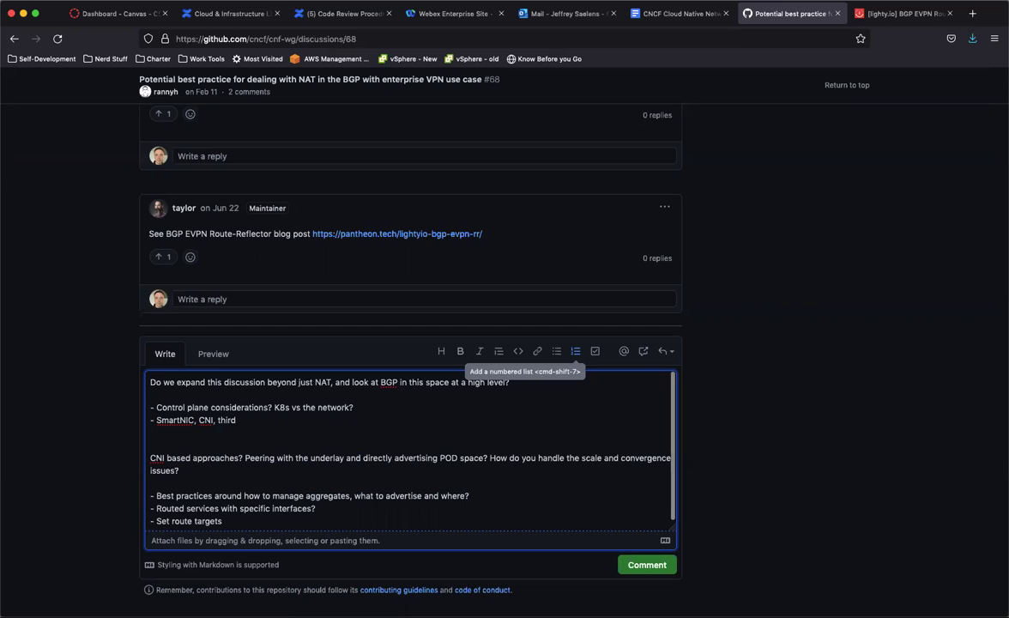
pyautogui.press('BackSpace')
pyautogui.press('BackSpace')
pyautogui.press('BackSpace')
pyautogui.press('BackSpace')
pyautogui.press('BackSpace')
pyautogui.write('NSM style approaches?')
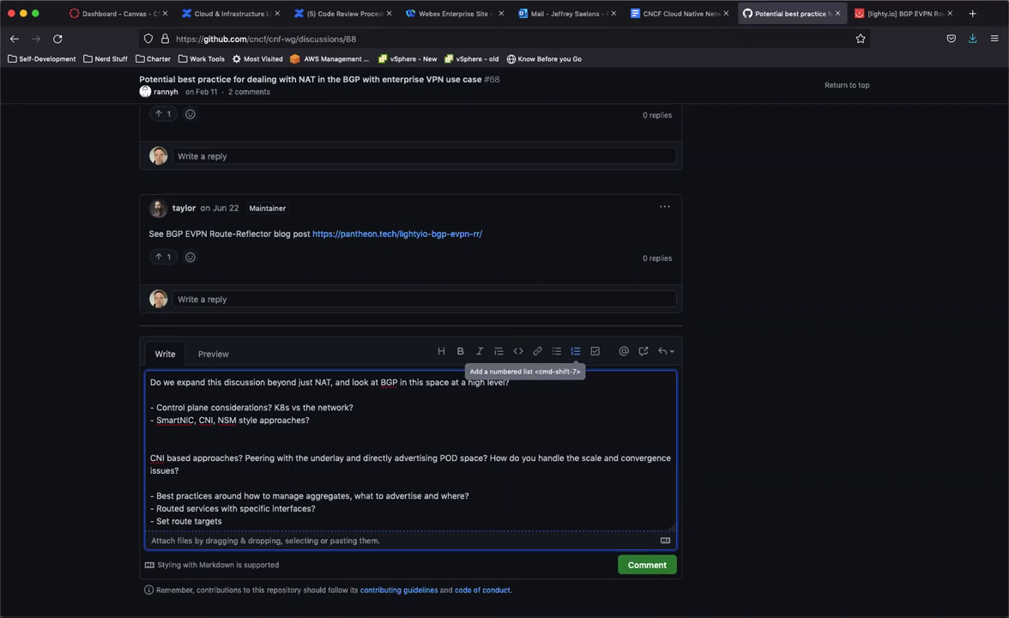
# Step: Add a third bullet to the upper list reading "What does a routed interface look like in a POD?"
pyautogui.press('Return')
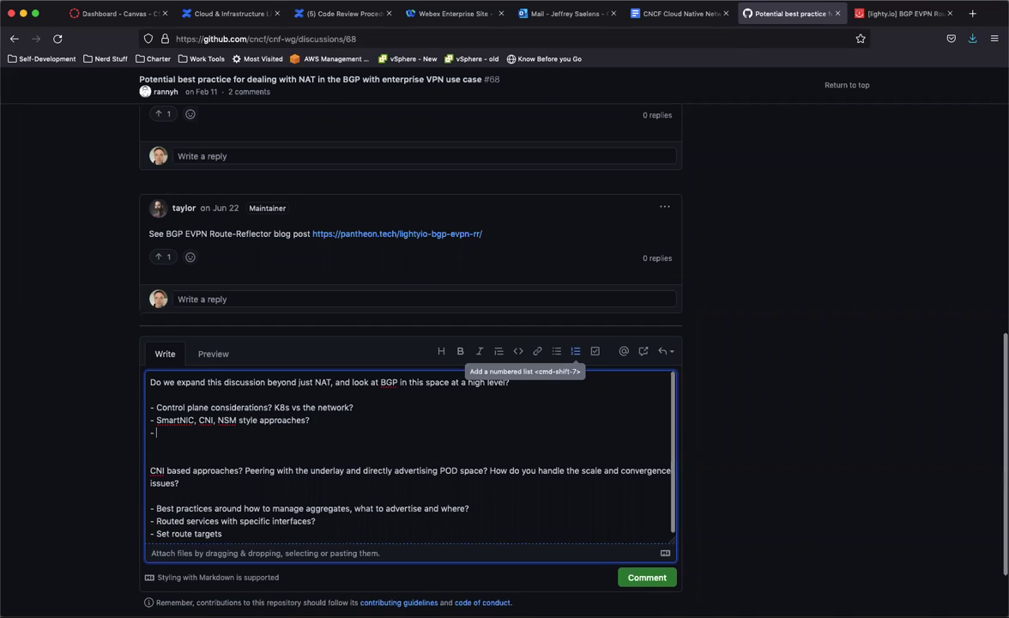
pyautogui.write('What does a')
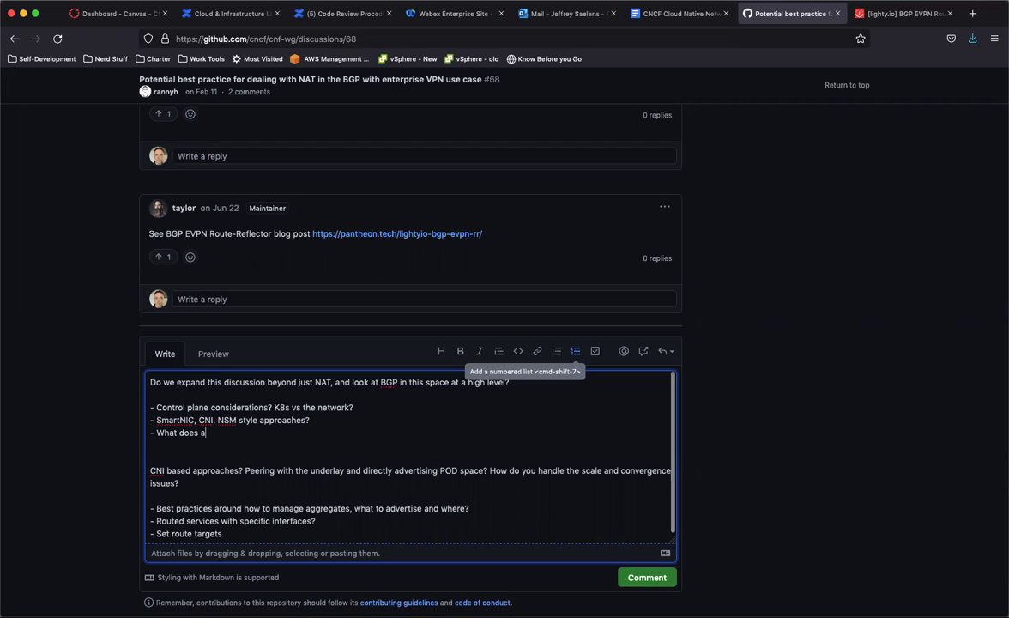
pyautogui.write(' routed interface look like in a POD?')
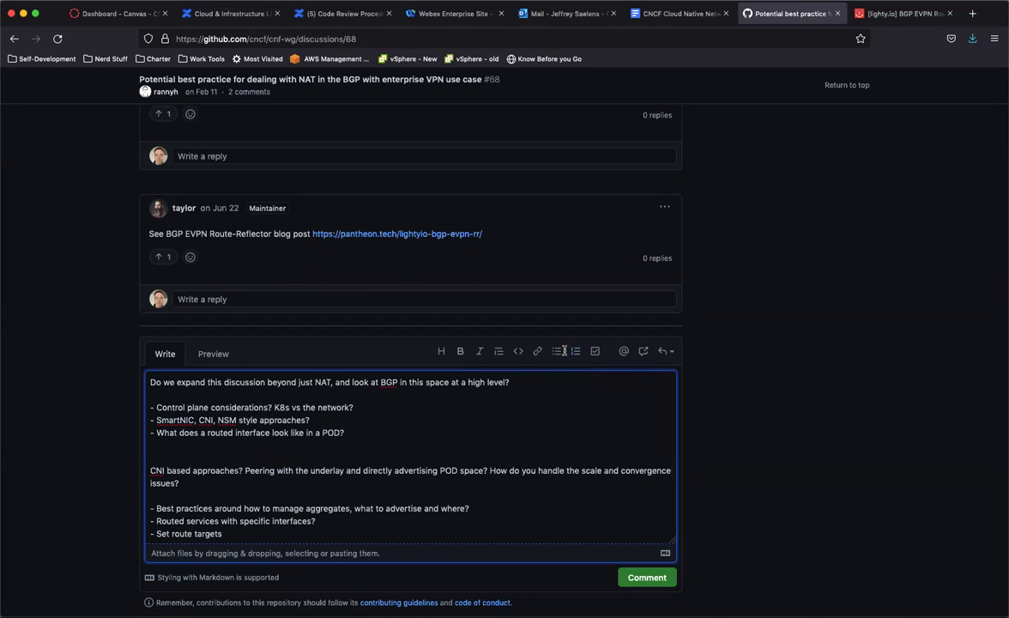
# Step: Extend the final route targets bullet to read "Set route targets and other BGP metadata via the CNI/K8s API?"
pyautogui.click(225, 534)
pyautogui.write('and ')
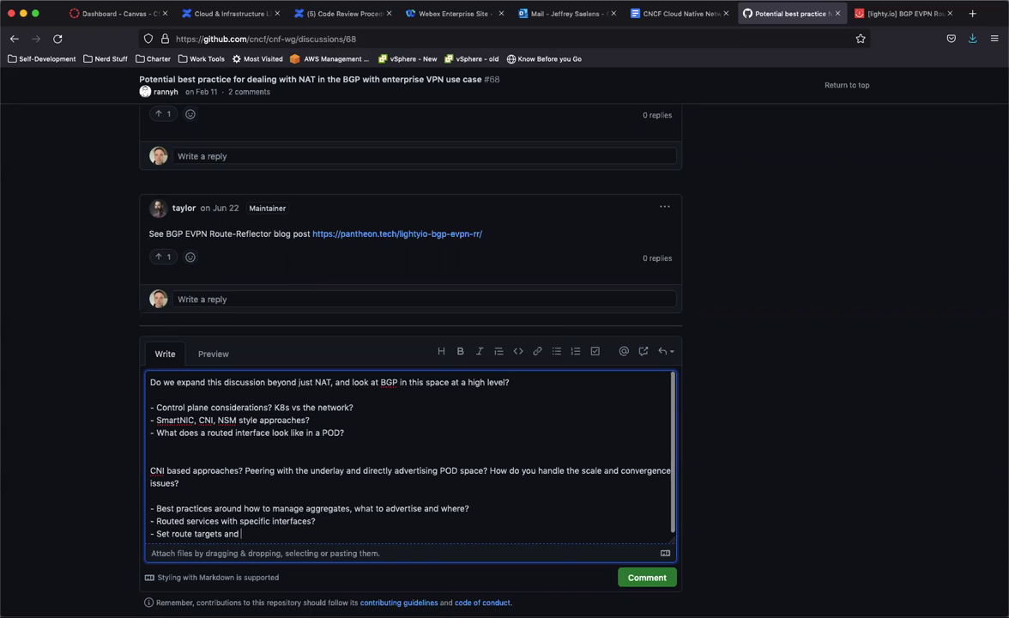
pyautogui.write('other BGP metadata via the CNI')
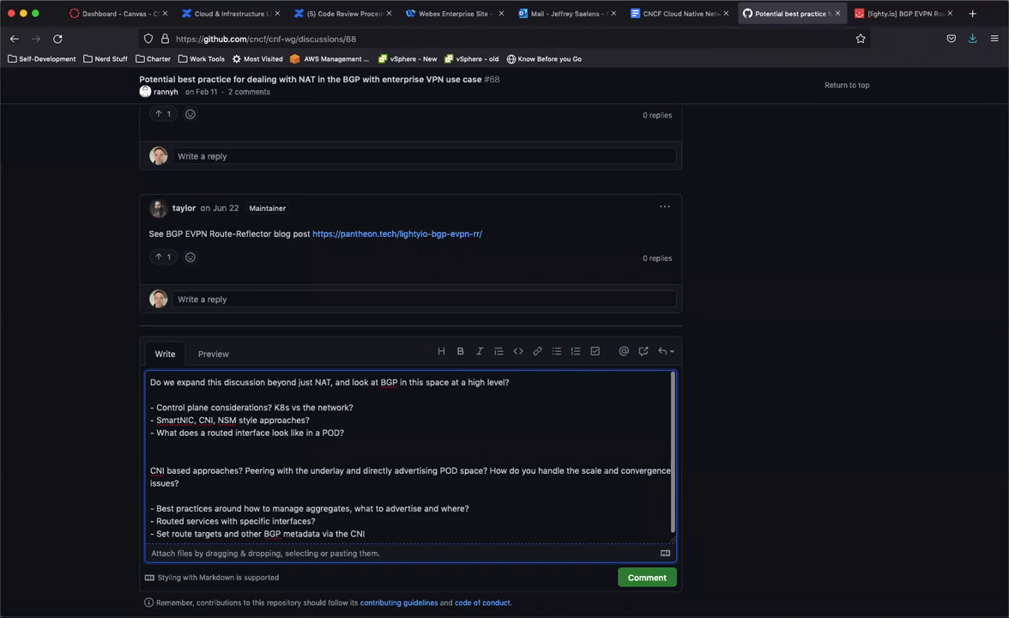
pyautogui.write('/K8s API?')
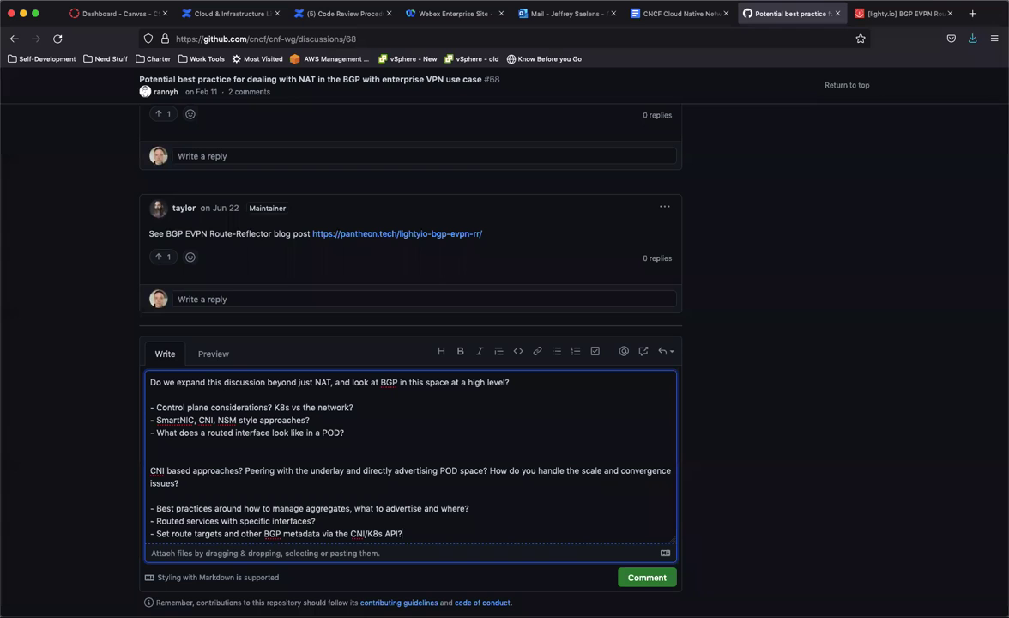
pyautogui.scroll(2, 440, 426)
pyautogui.scroll(-1, 441, 426)
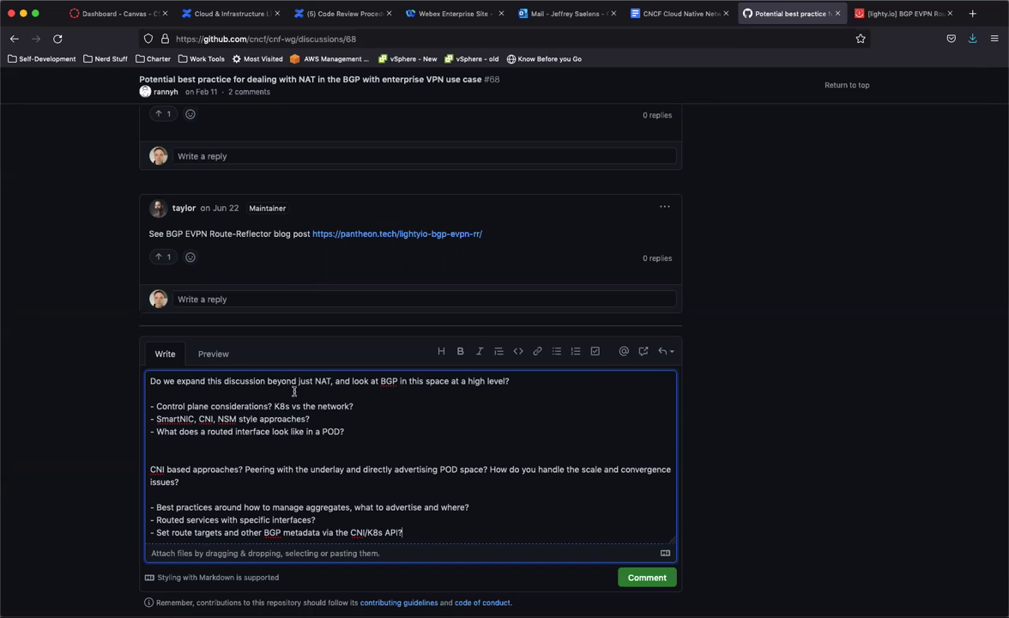
pyautogui.doubleClick(321, 381)
pyautogui.moveTo(352, 384); pyautogui.dragTo(459, 383)
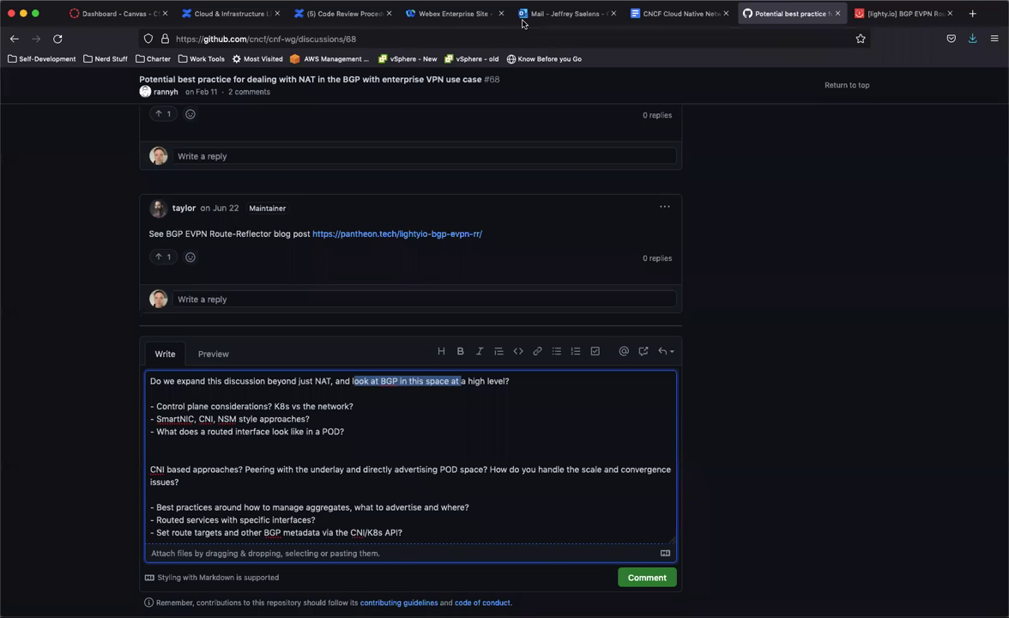
# Step: Below the routed interface item, add "How do we get the interface, the service and the connectivity that we need to enable these use case?"
pyautogui.click(356, 427)
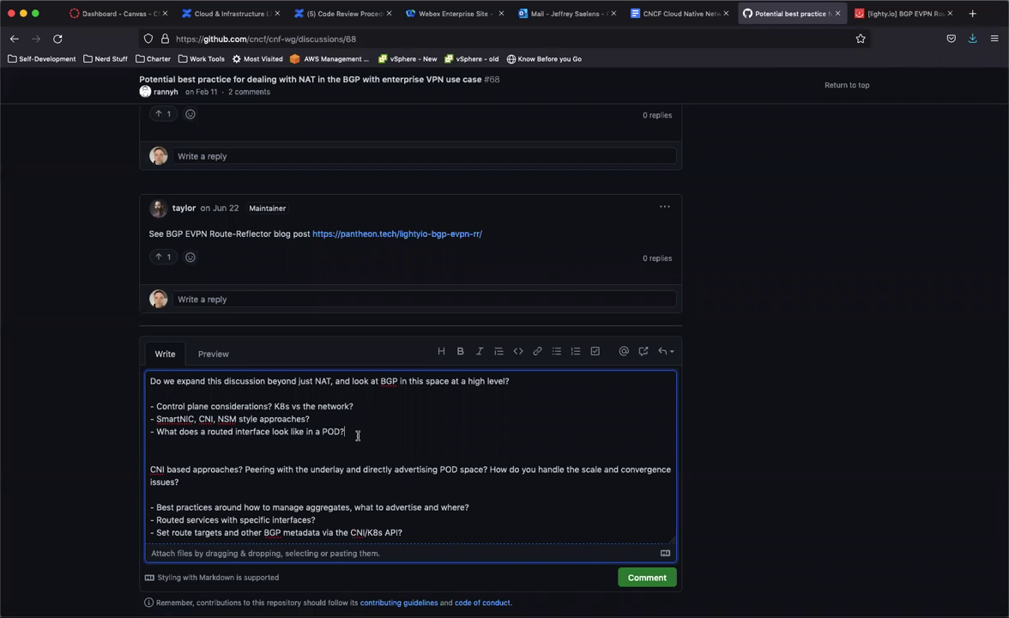
pyautogui.press('Return')
pyautogui.write('- How doe')
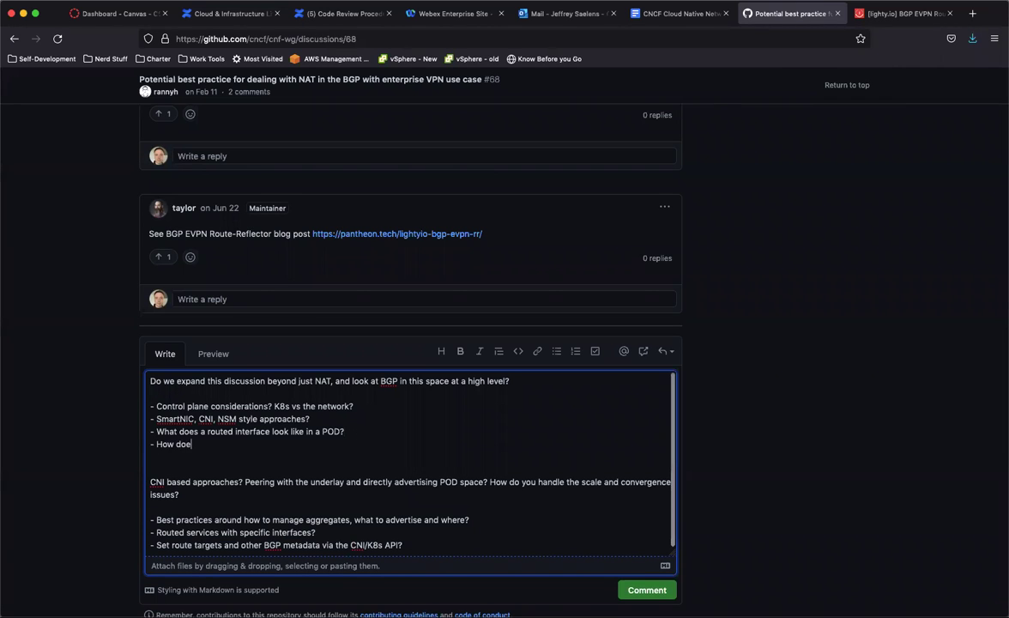
pyautogui.press('BackSpace')
pyautogui.write('we get the interfacem')
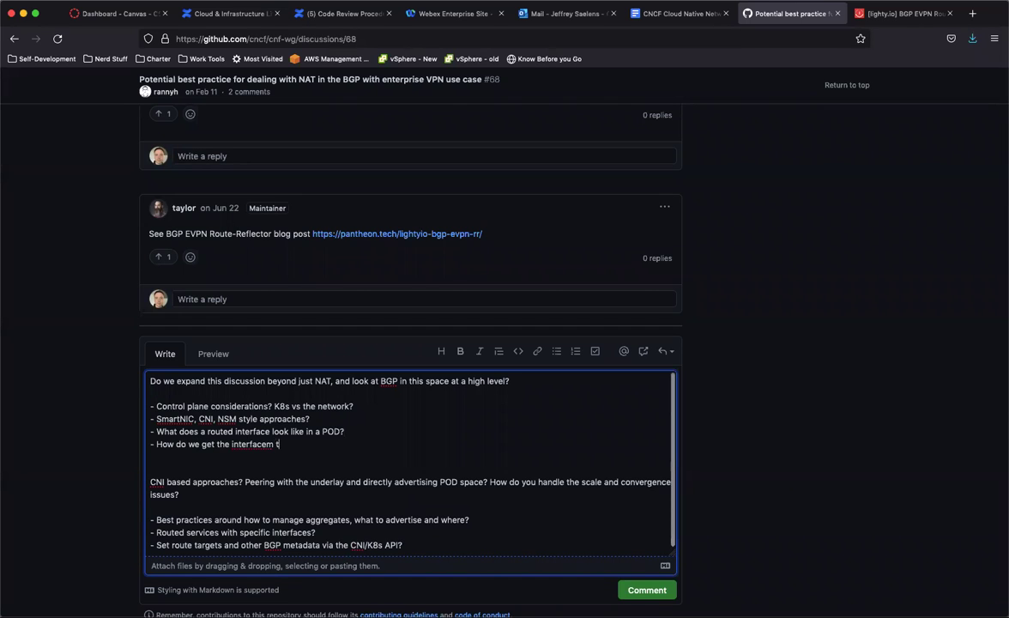
pyautogui.press('BackSpace')
pyautogui.write(', the service and the connectivity that we')
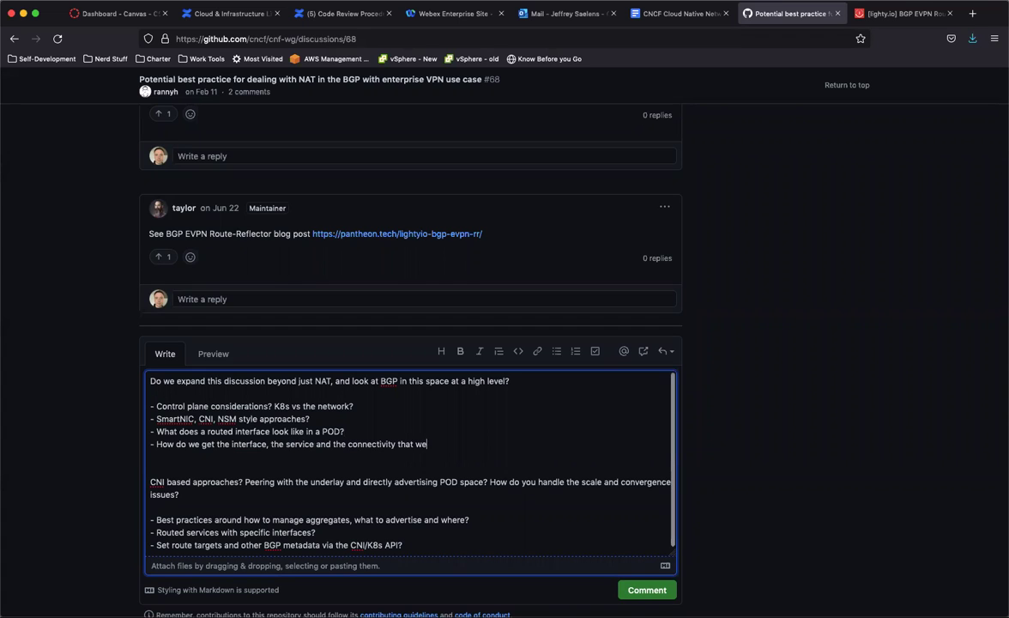
pyautogui.write(' need to enable these usecase?')
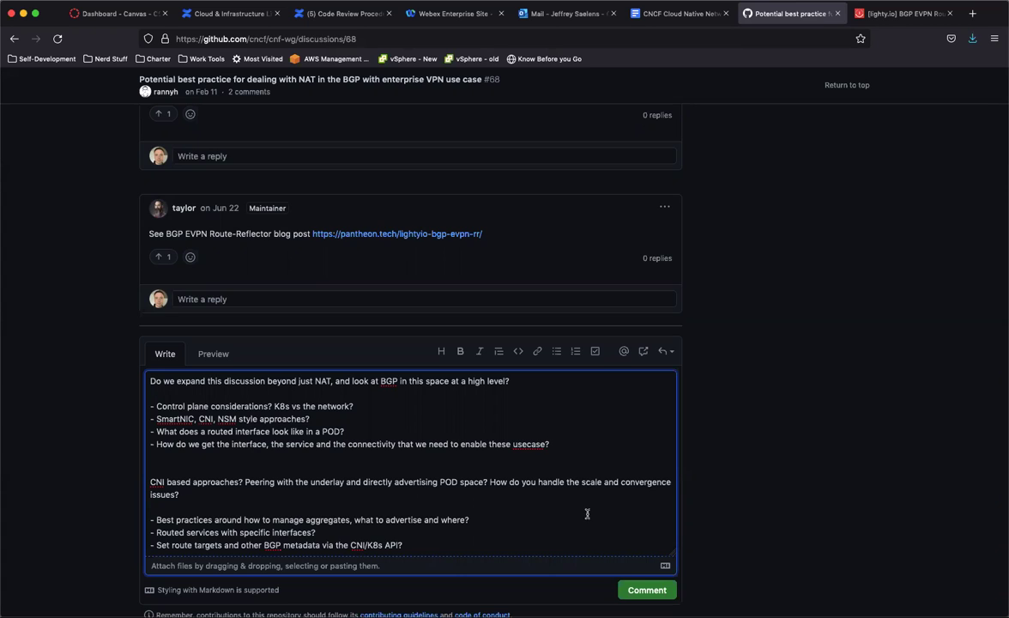
pyautogui.click(527, 444)
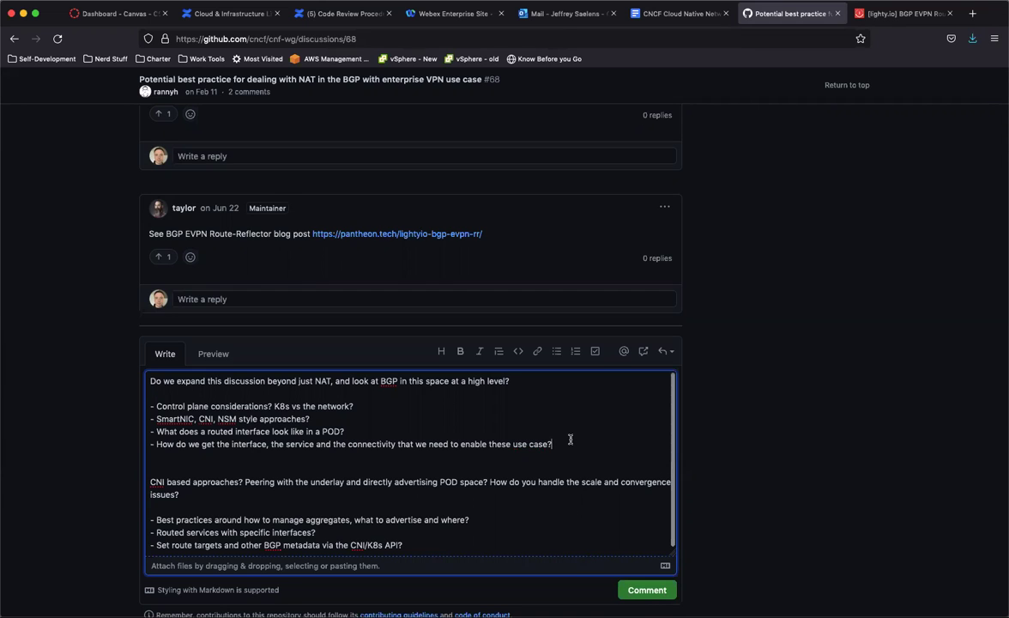
# Step: Add a fifth bullet to the upper list reading "Stick to a purely control plane discussion for the interim"
pyautogui.press('Return')
pyautogui.write('- Stick to a p')
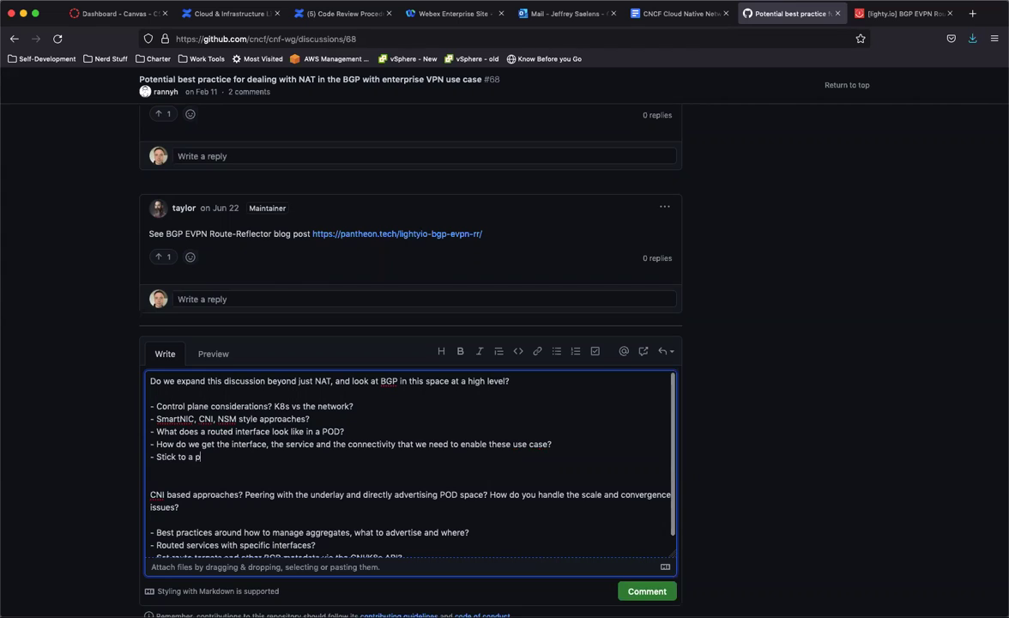
pyautogui.write('urely control plane discussion')
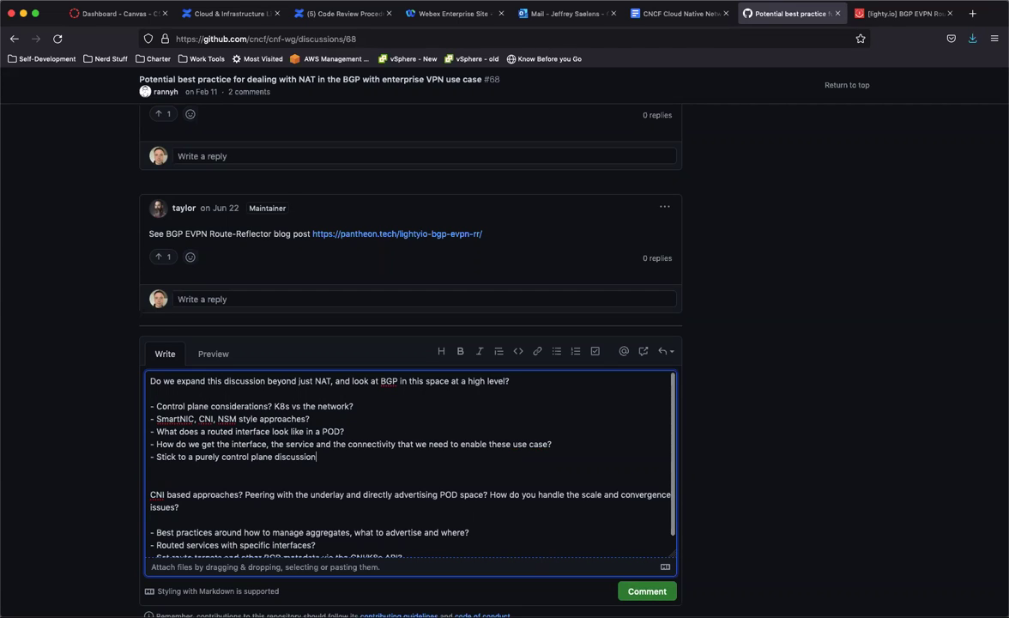
pyautogui.write(' for the interim')
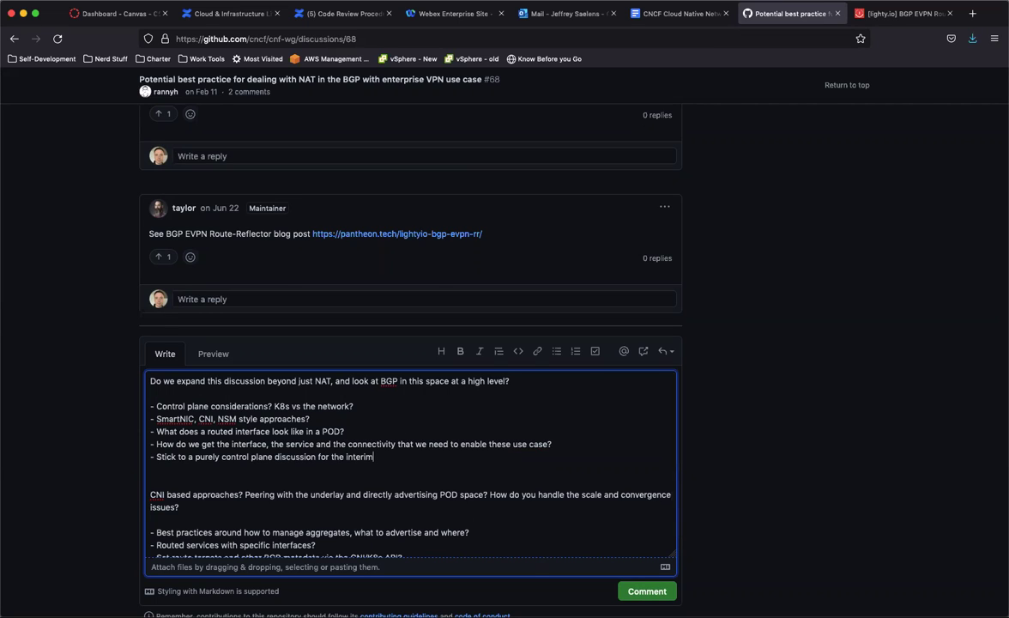
pyautogui.scroll(-1, 501, 446)
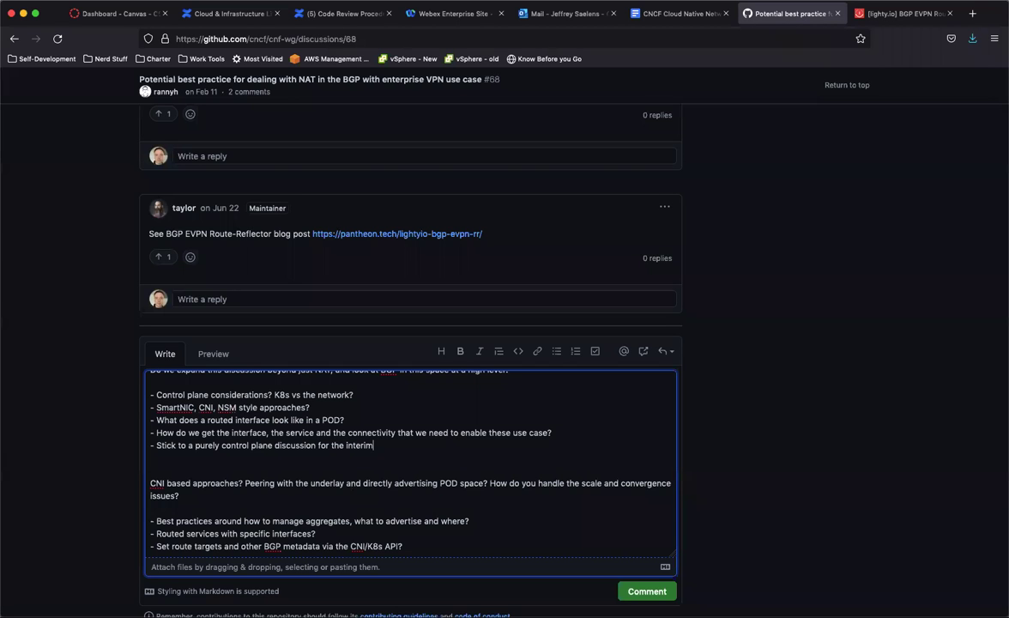
# Step: Check the remaining agenda items in the CNF WG meeting notes in Google Docs and return to the comment draft on GitHub discussion #68
pyautogui.click(709, 16)
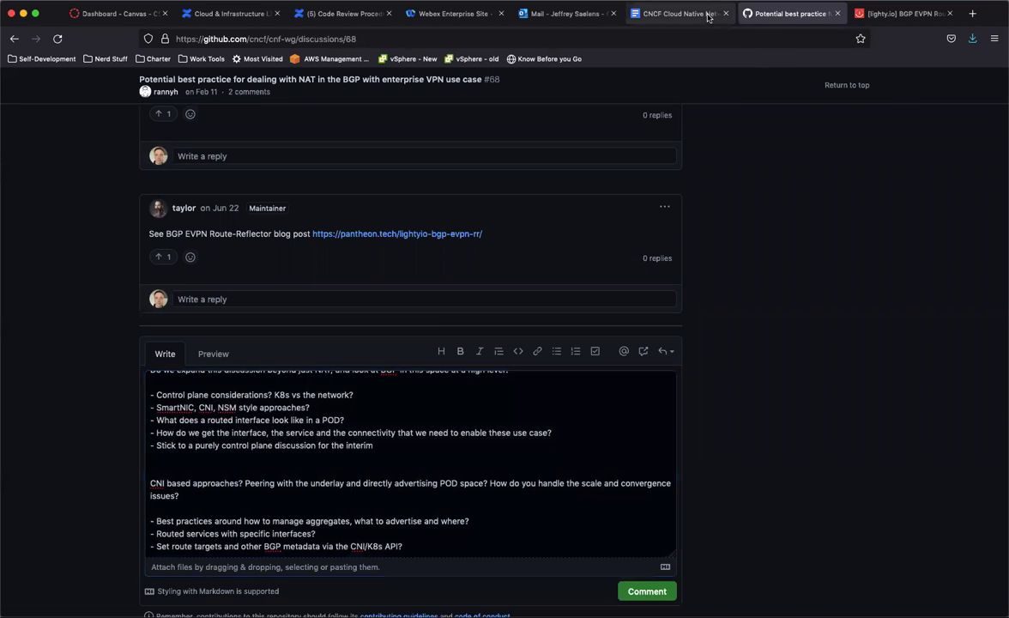
pyautogui.scroll(-1, 395, 443)
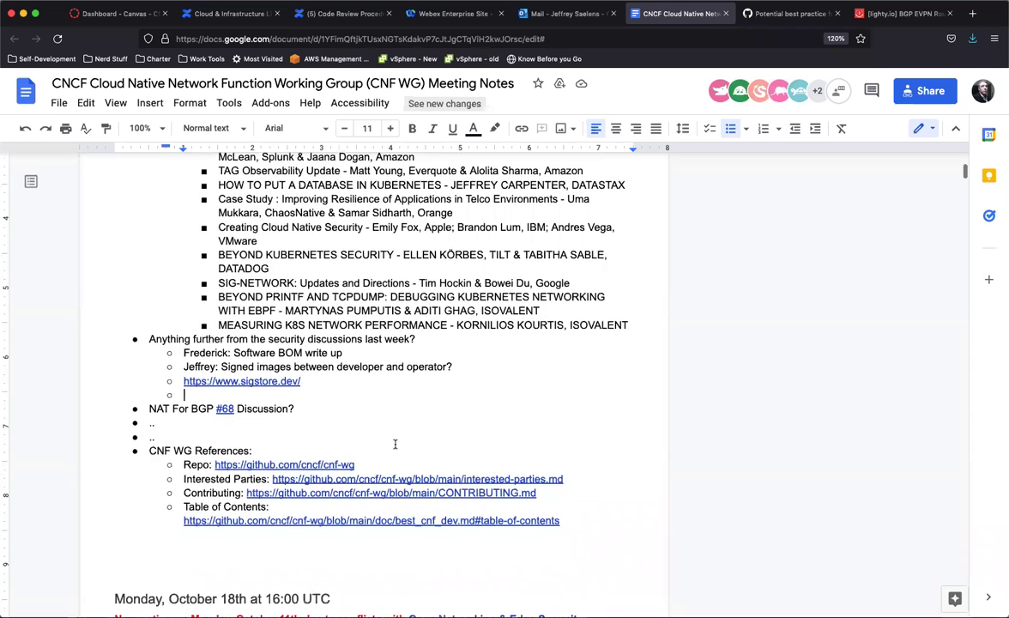
pyautogui.scroll(-1, 395, 444)
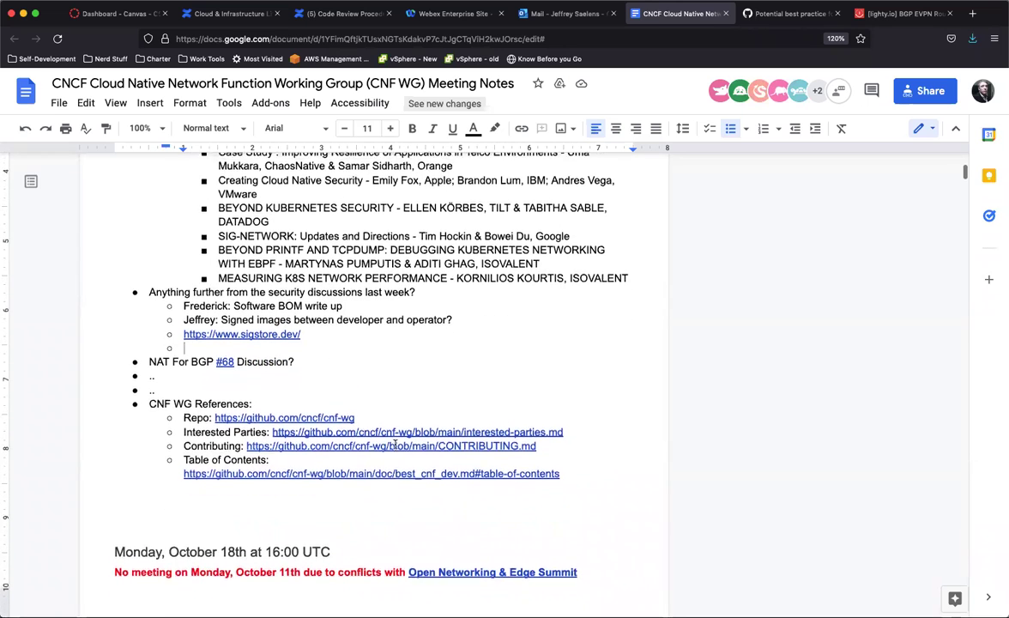
pyautogui.scroll(1, 395, 444)
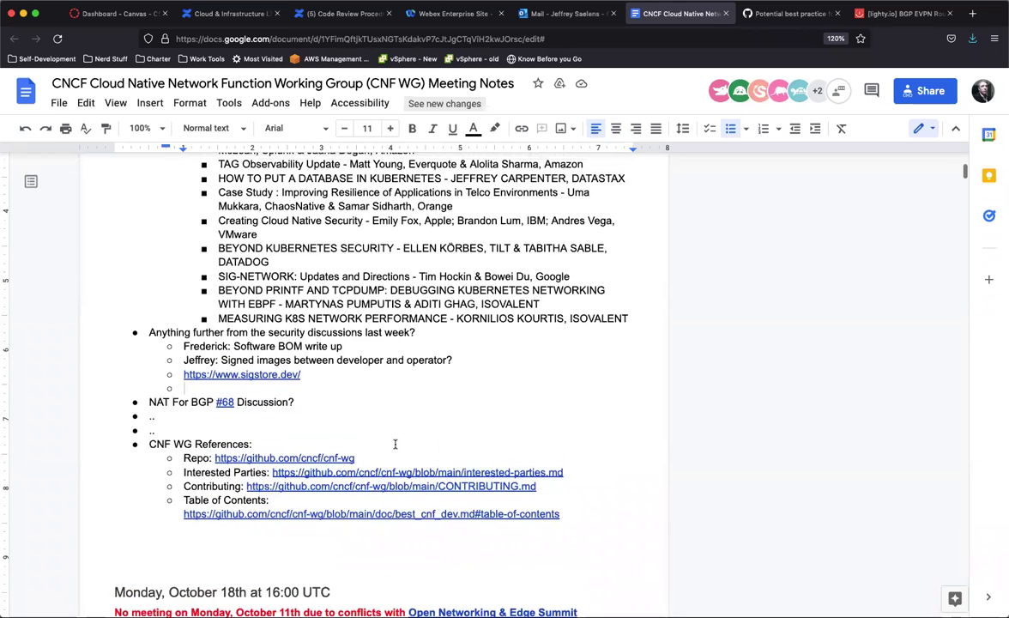
pyautogui.click(794, 14)
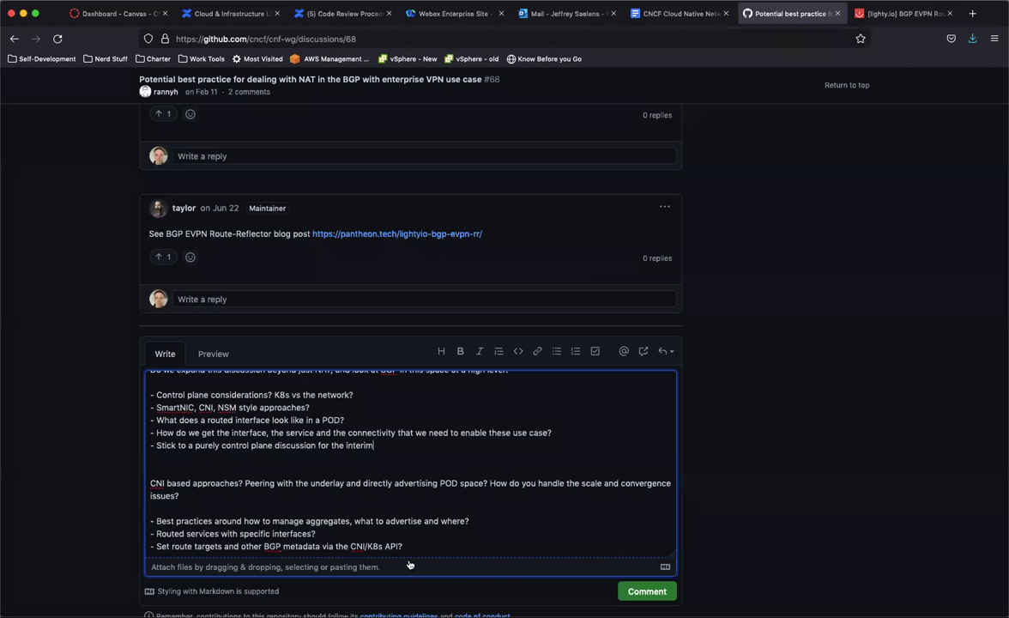
pyautogui.scroll(-1, 428, 506)
pyautogui.scroll(1, 428, 507)
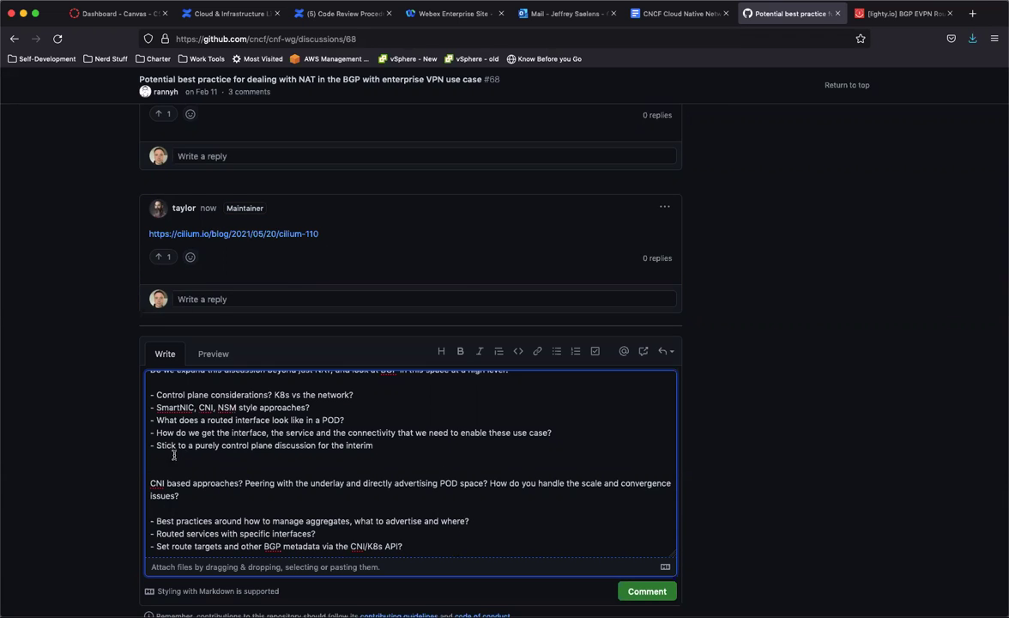
# Step: Add "Offload based approaches?" as a separate closing line below the route targets bullet and post the comment
pyautogui.click(417, 546)
pyautogui.press('Return')
pyautogui.press('Return')
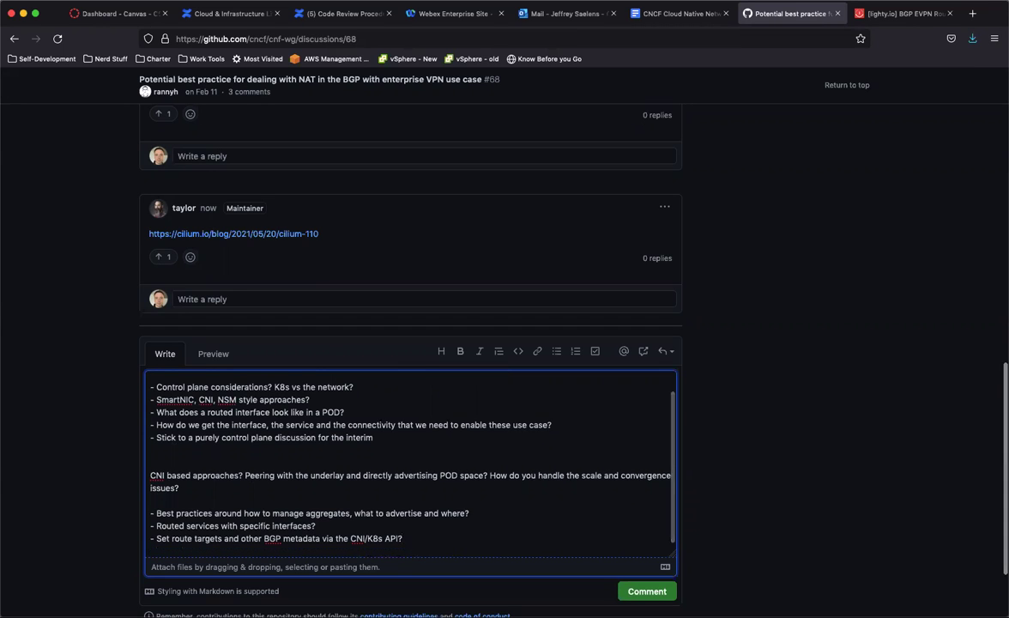
pyautogui.write('Offload ba')
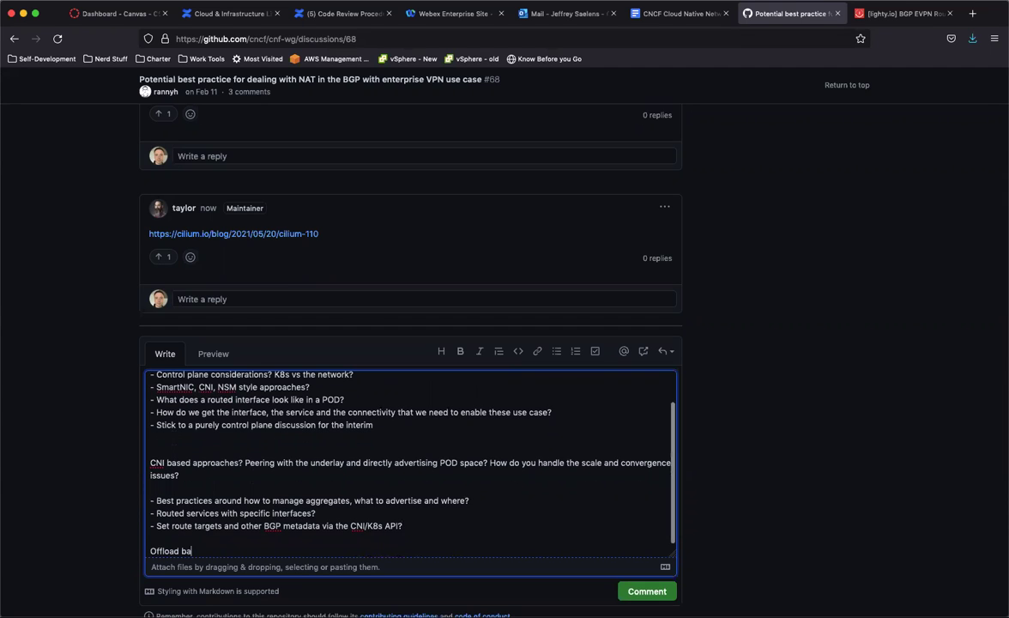
pyautogui.write('sed approaches?')
pyautogui.click(656, 593)
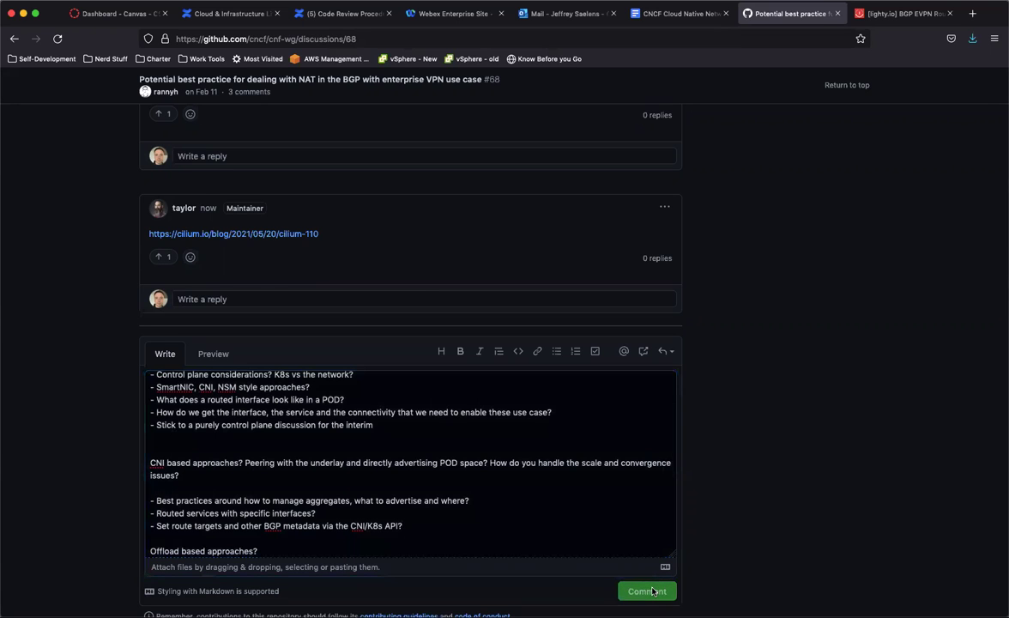